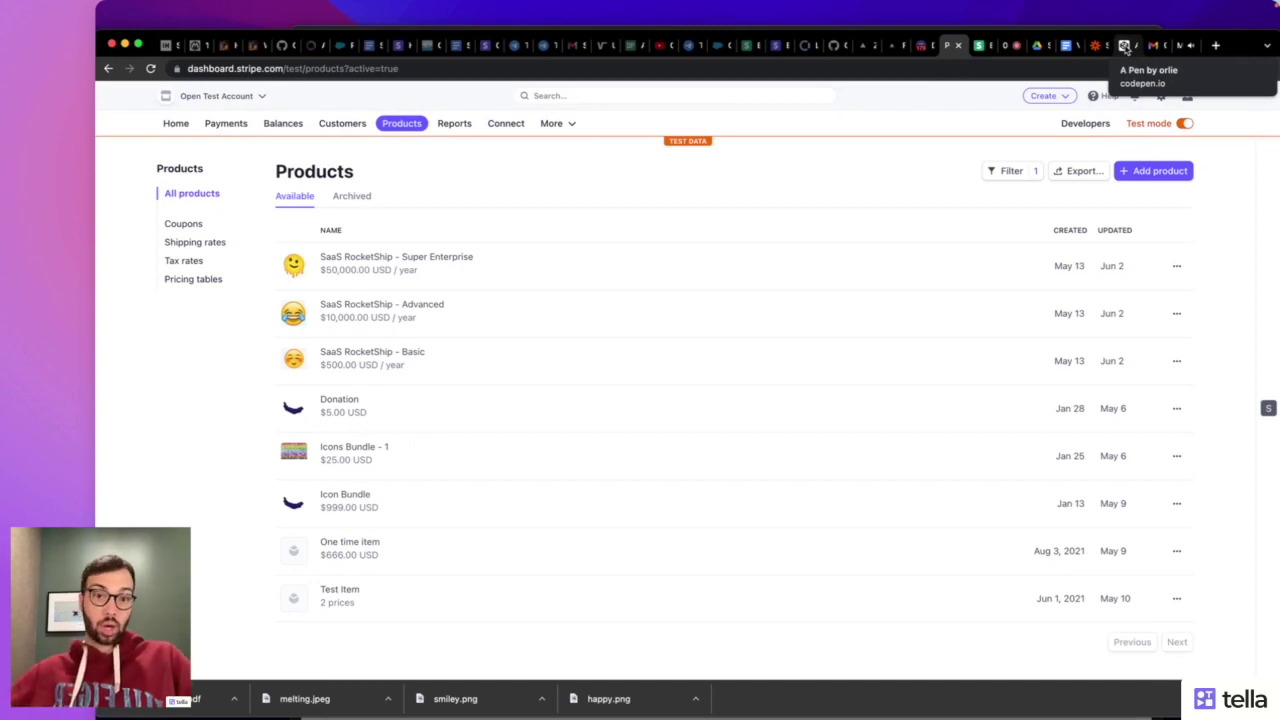
# Check the CodePen table, then open SaaS RocketShip - Basic ($500.00 USD/year) in the edit form
pyautogui.click(1124, 46)
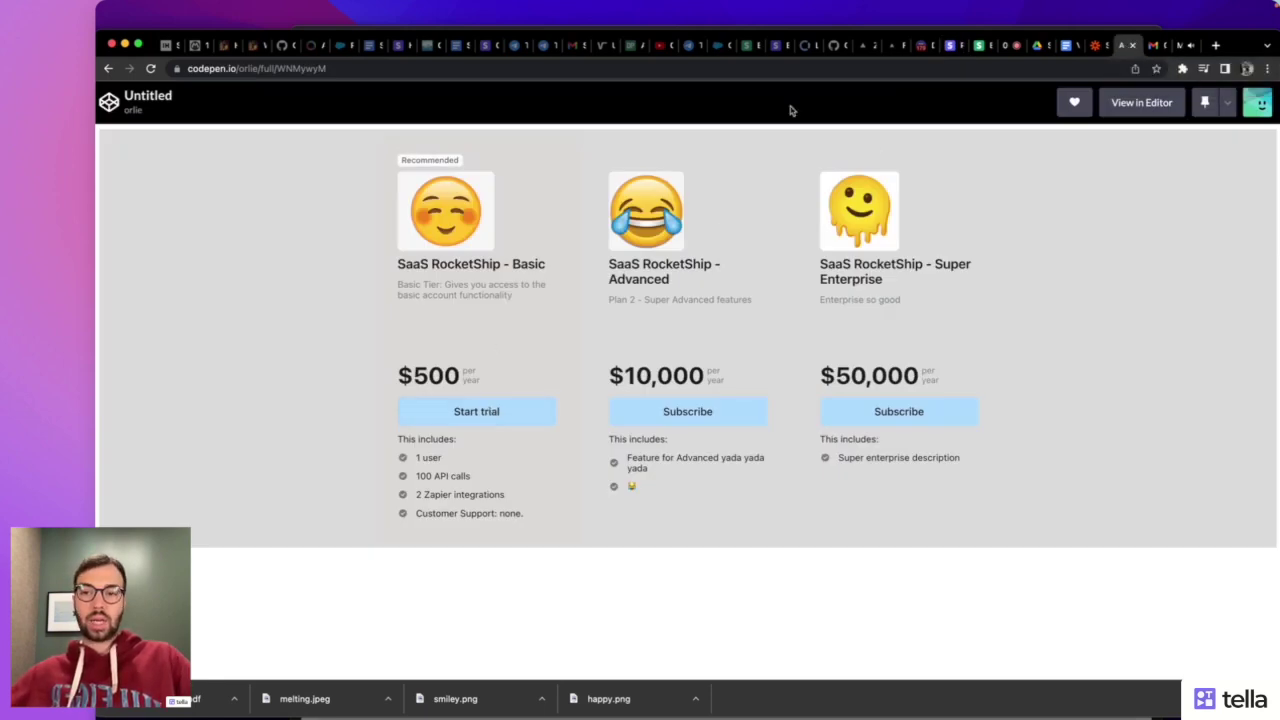
pyautogui.click(950, 45)
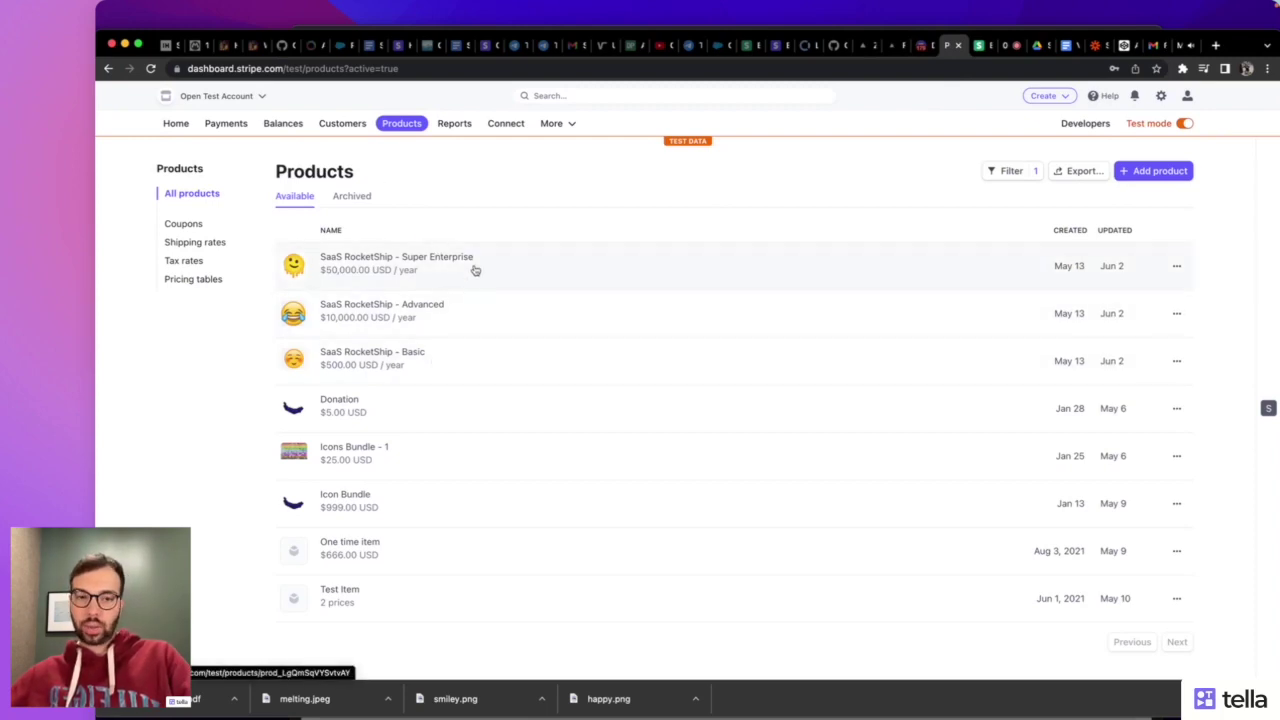
pyautogui.click(490, 360)
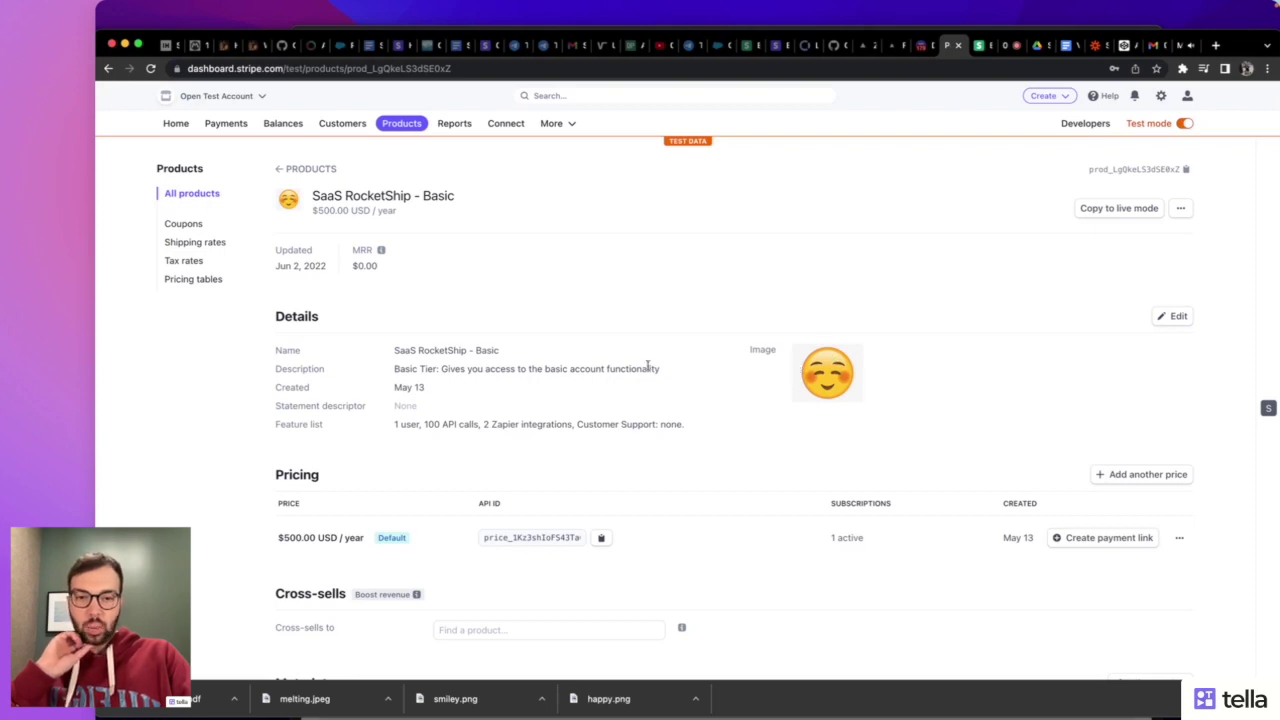
pyautogui.click(1178, 316)
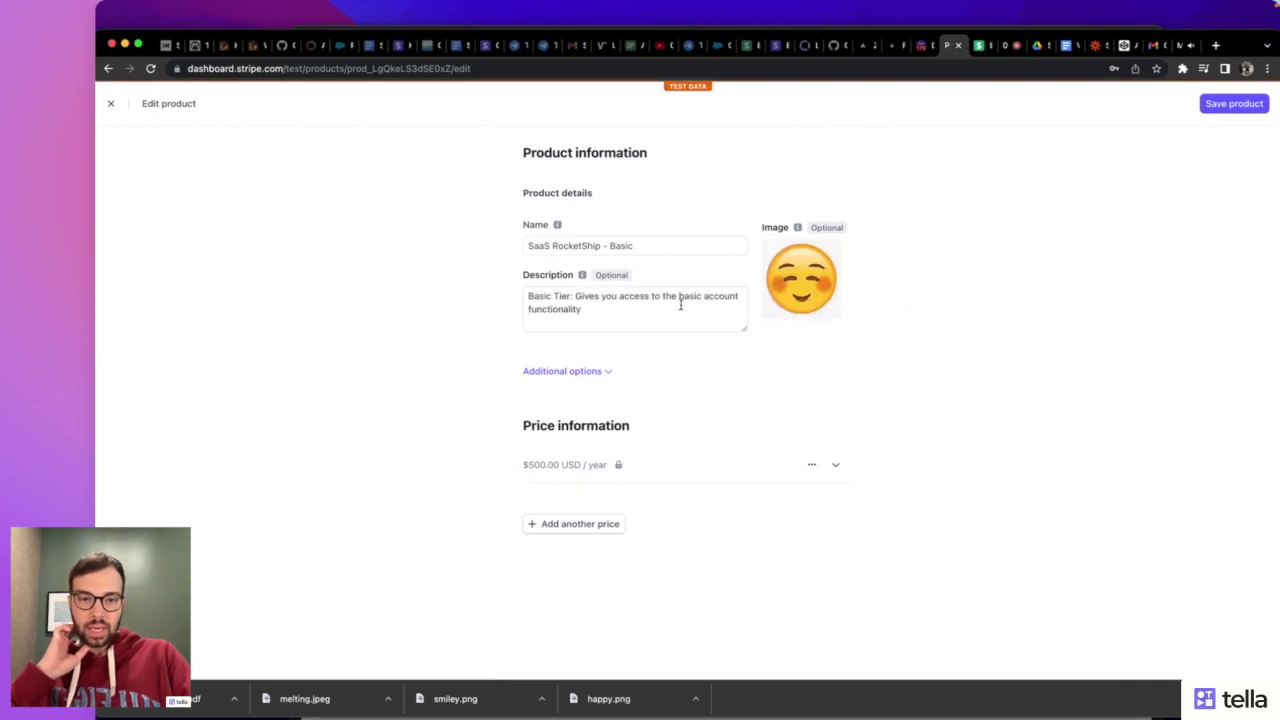
# Expand additional options and review Basic's features: 1 user, 100 API calls, 2 Zapier integrations, no support
pyautogui.click(600, 372)
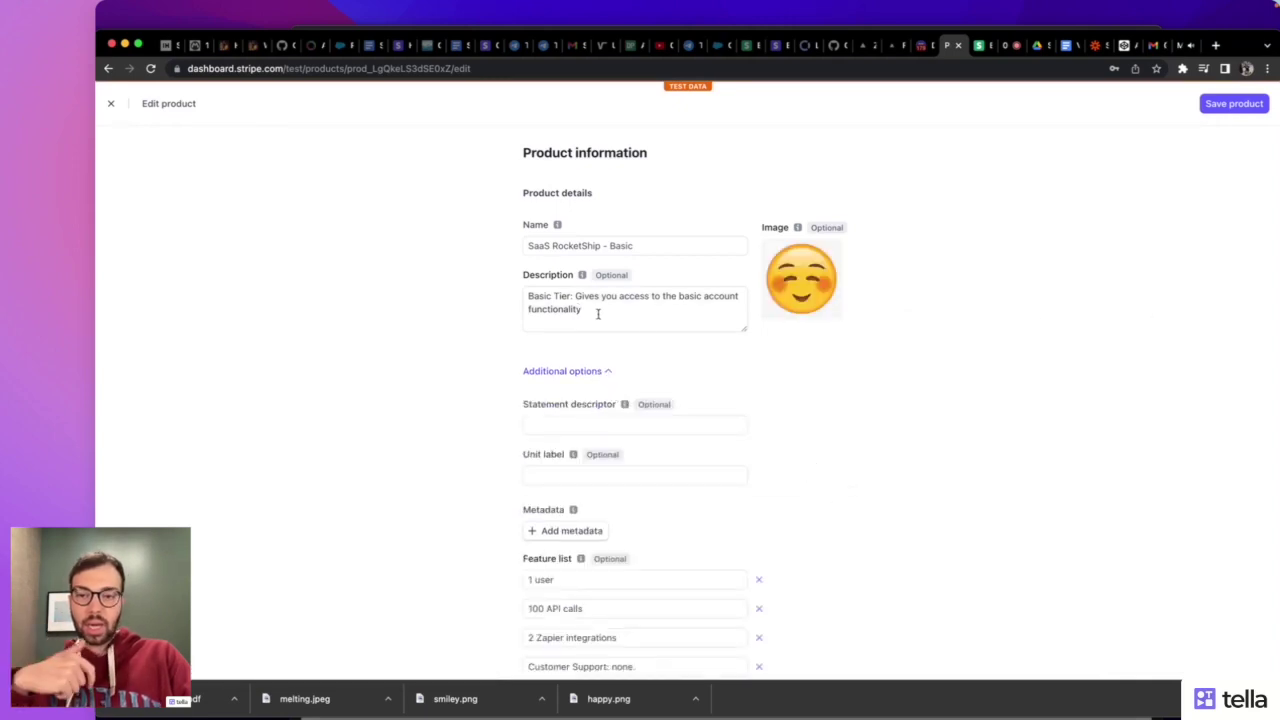
pyautogui.moveTo(597, 309); pyautogui.dragTo(521, 282)
pyautogui.scroll(-4, 480, 374)
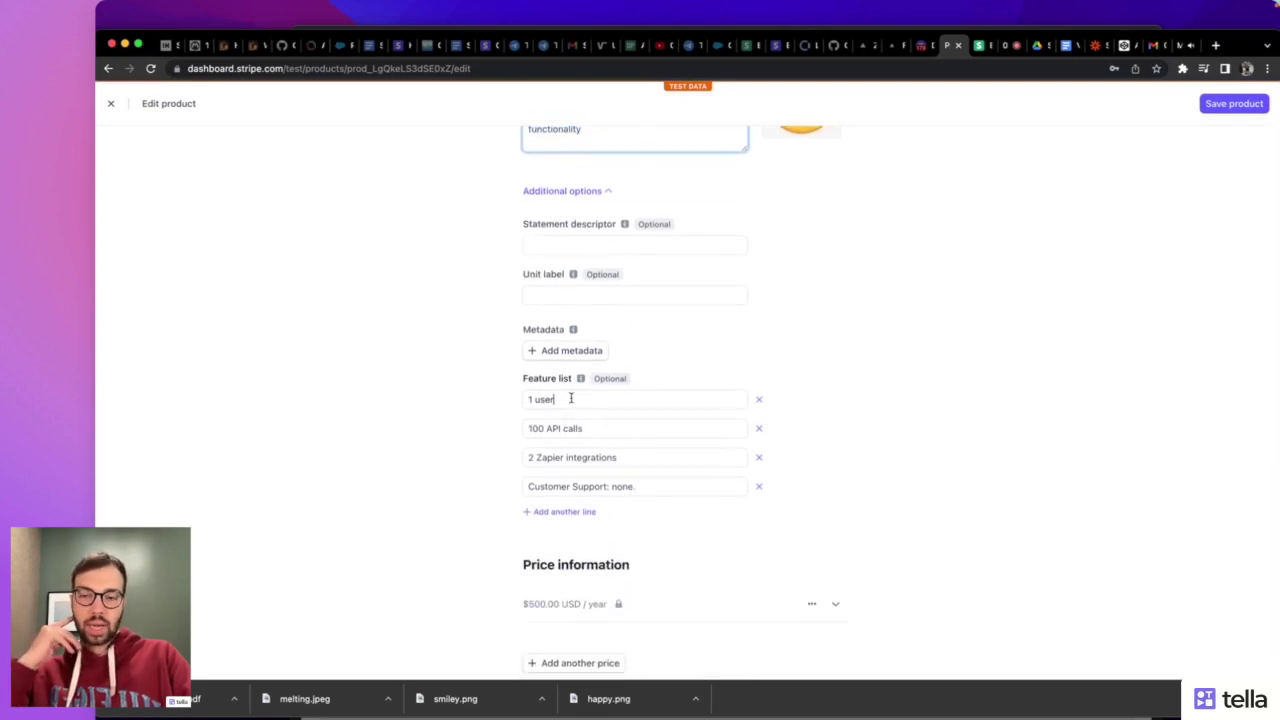
pyautogui.doubleClick(571, 398)
pyautogui.tripleClick(589, 427)
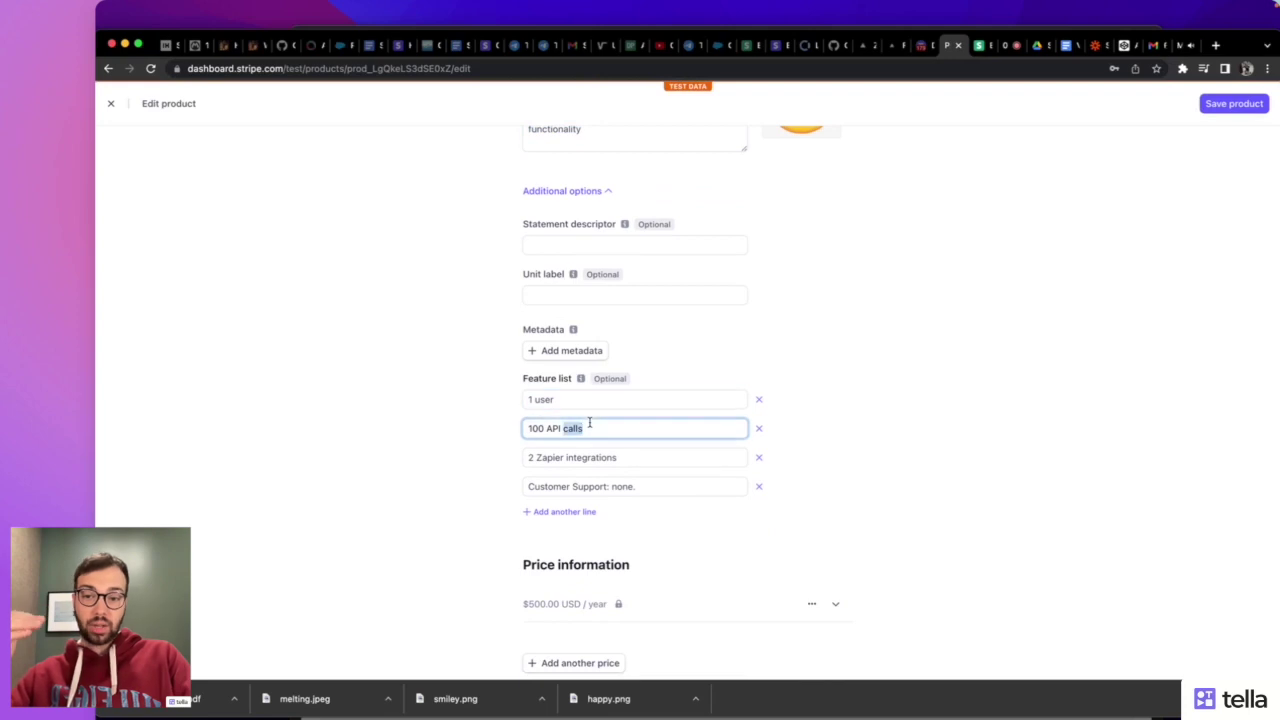
pyautogui.tripleClick(628, 456)
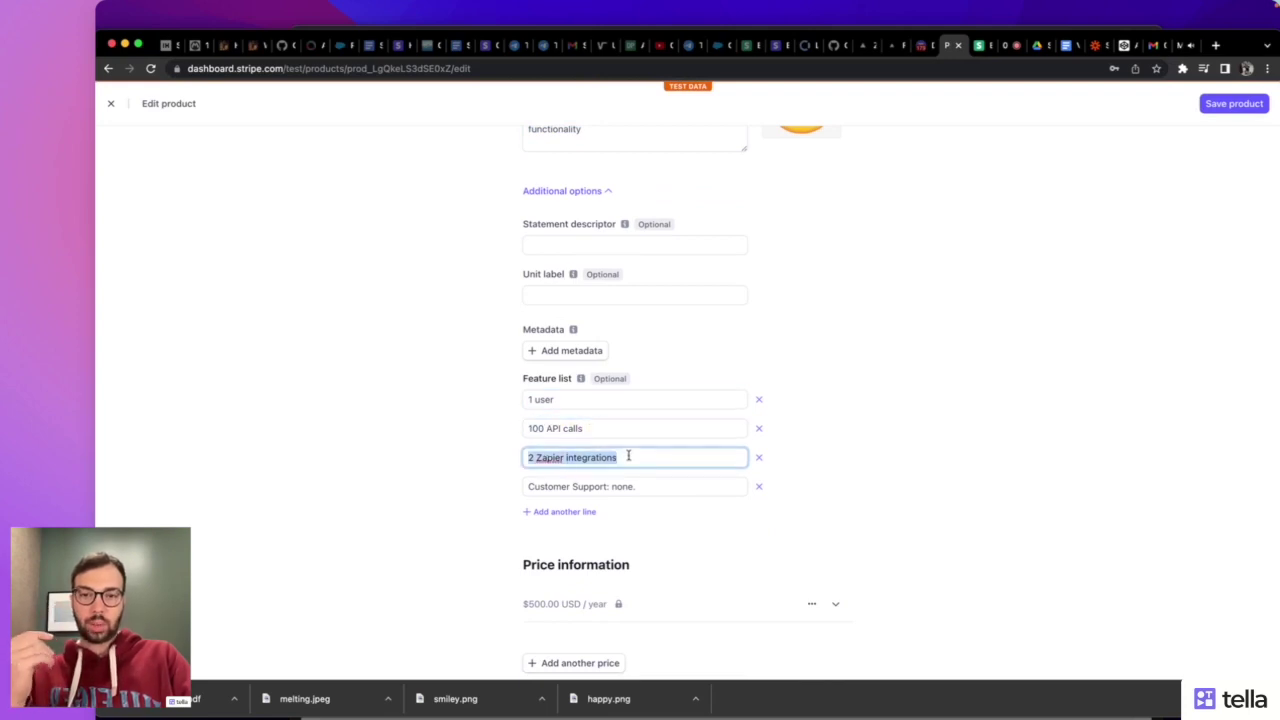
pyautogui.tripleClick(647, 486)
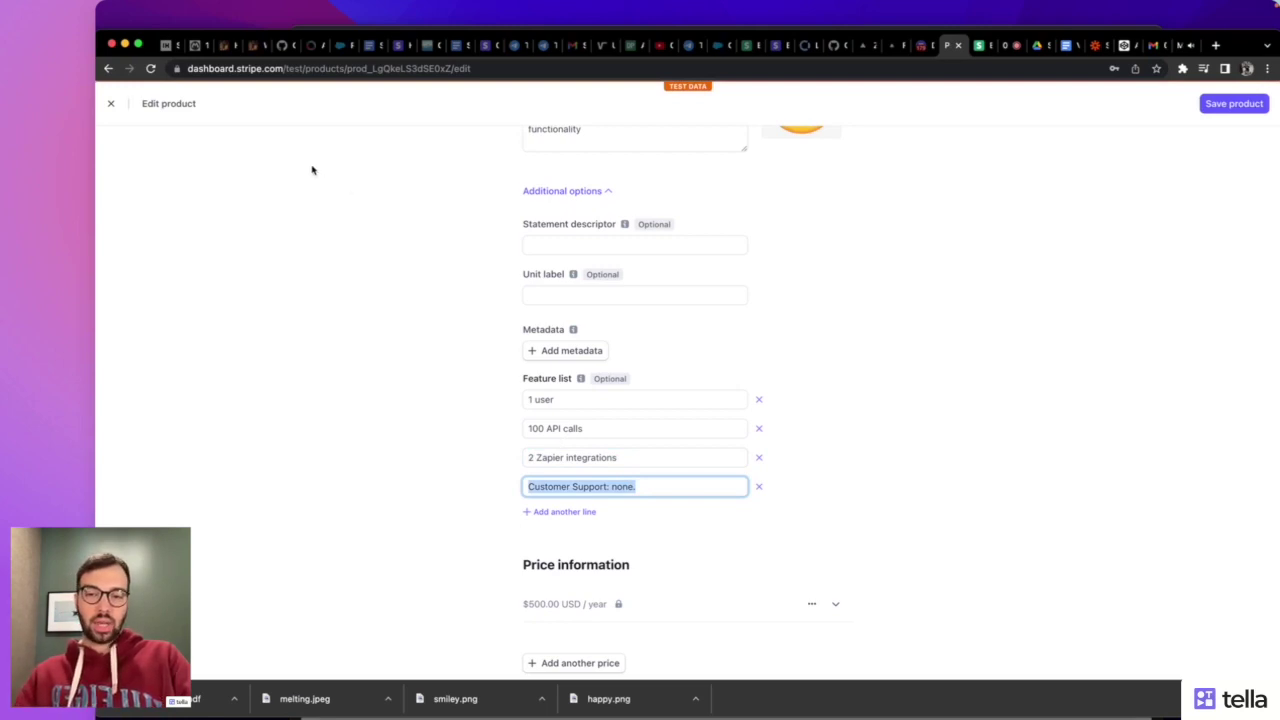
pyautogui.scroll(2, 312, 170)
pyautogui.scroll(-2, 312, 170)
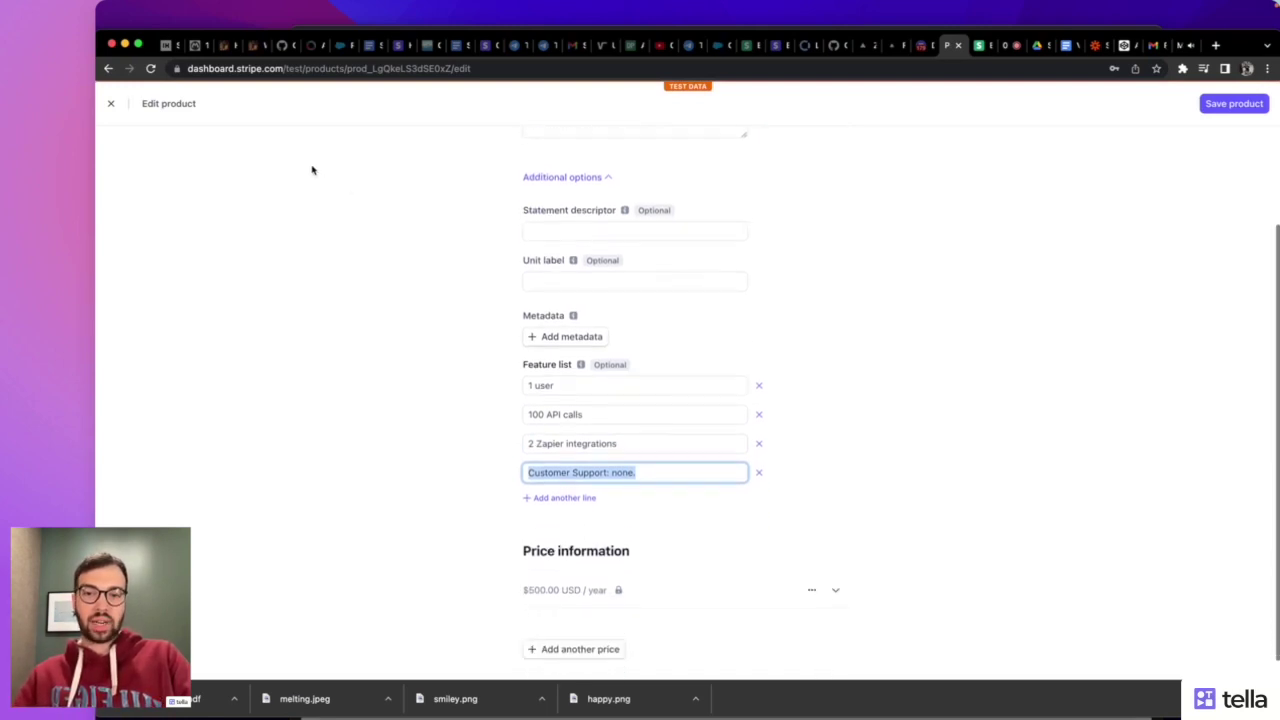
pyautogui.scroll(-2, 312, 170)
pyautogui.scroll(1, 312, 170)
pyautogui.scroll(-1, 312, 170)
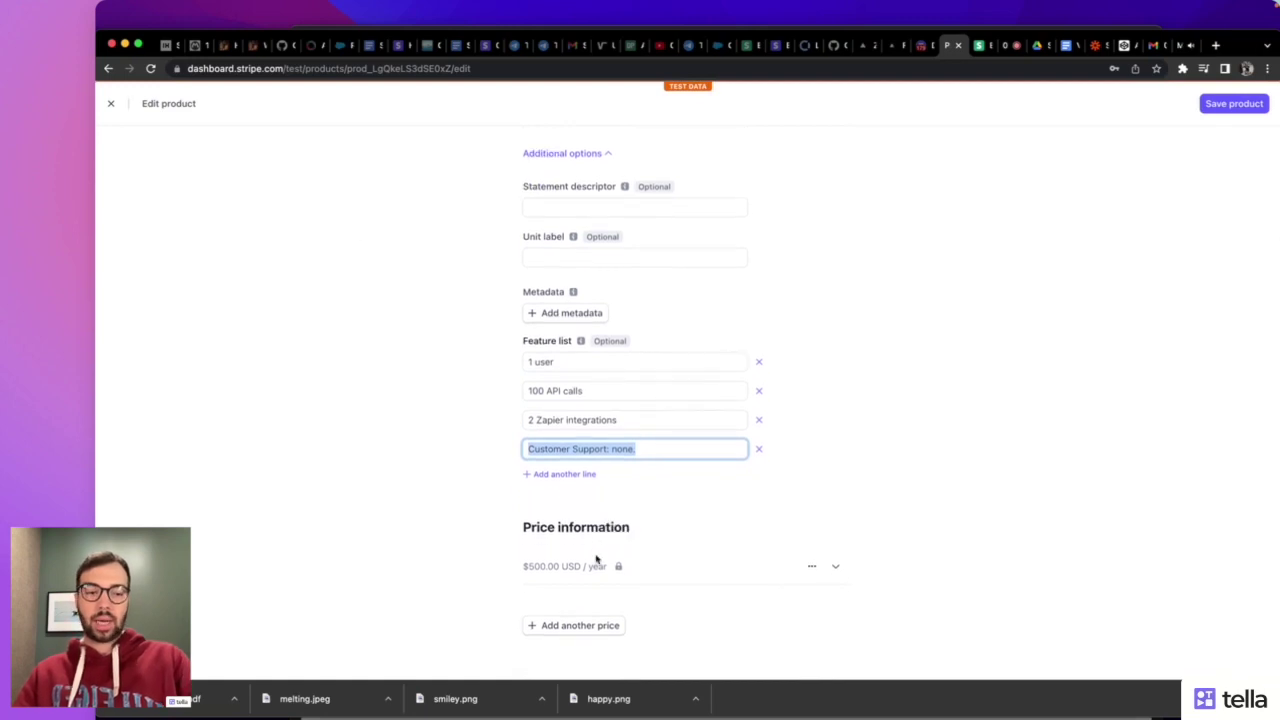
# Add another price and try the Customer input, Volume and Standard pricing models
pyautogui.click(587, 625)
pyautogui.scroll(-4, 611, 603)
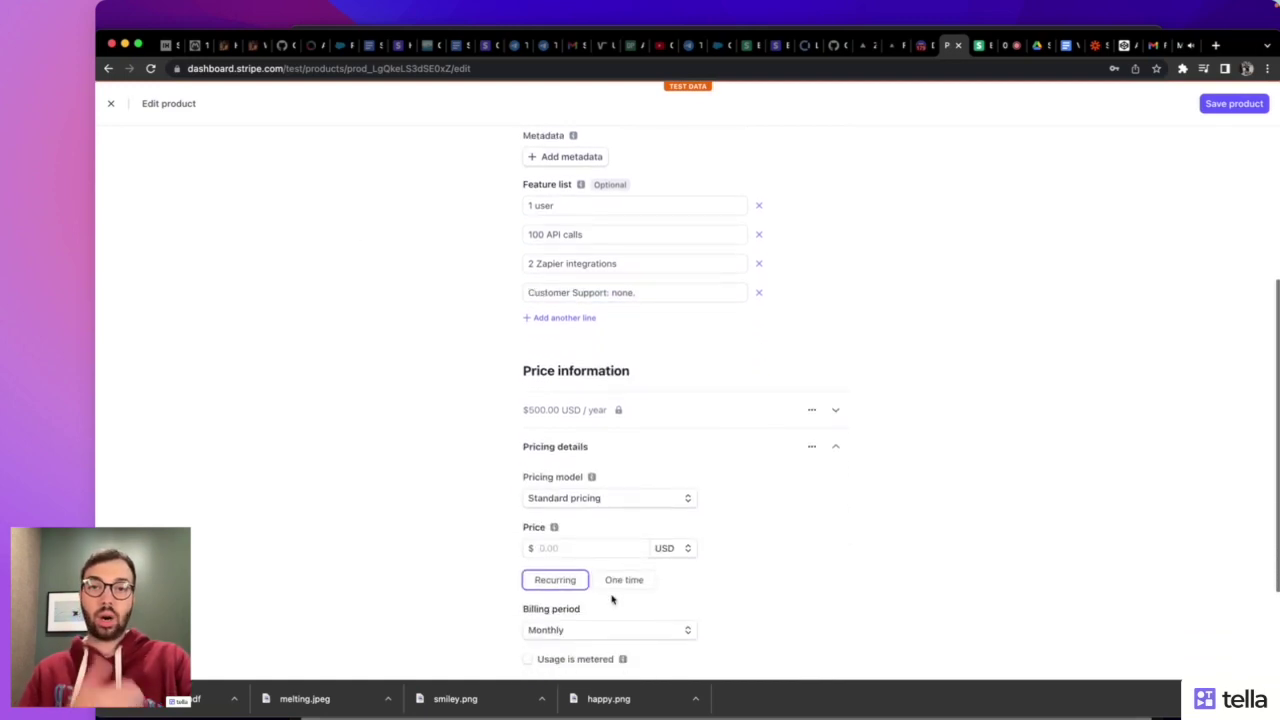
pyautogui.click(614, 497)
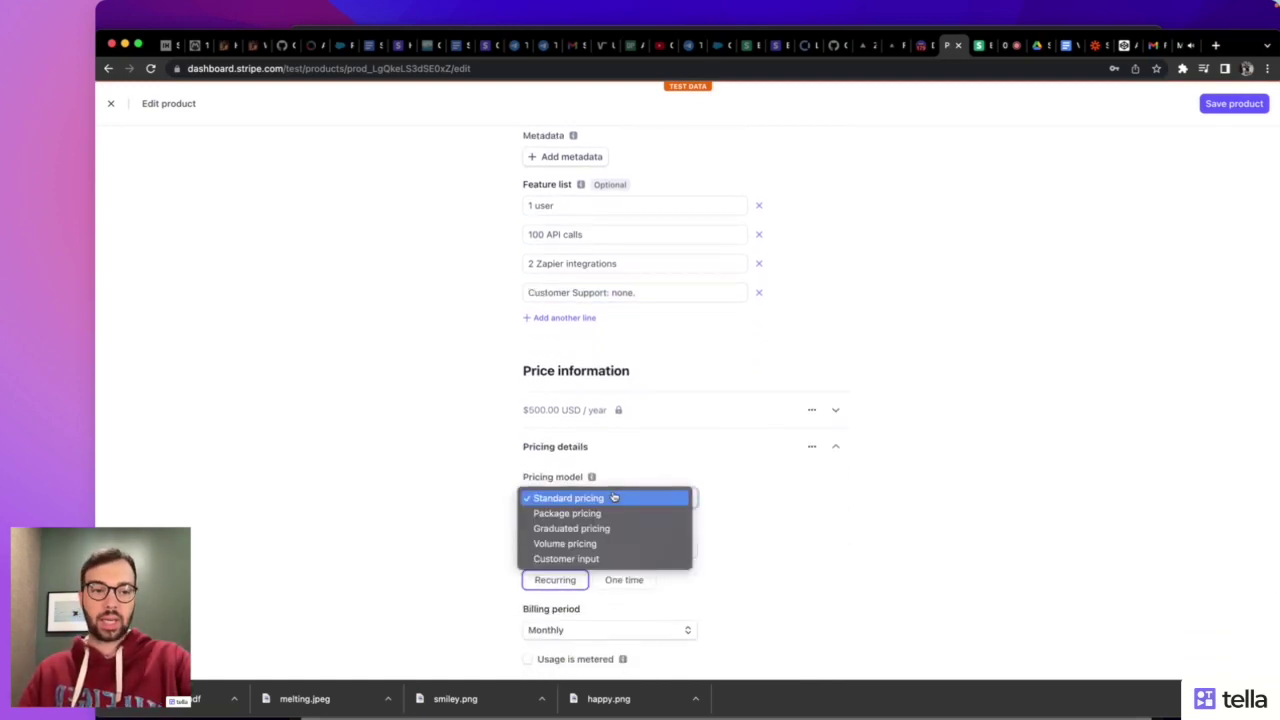
pyautogui.click(629, 558)
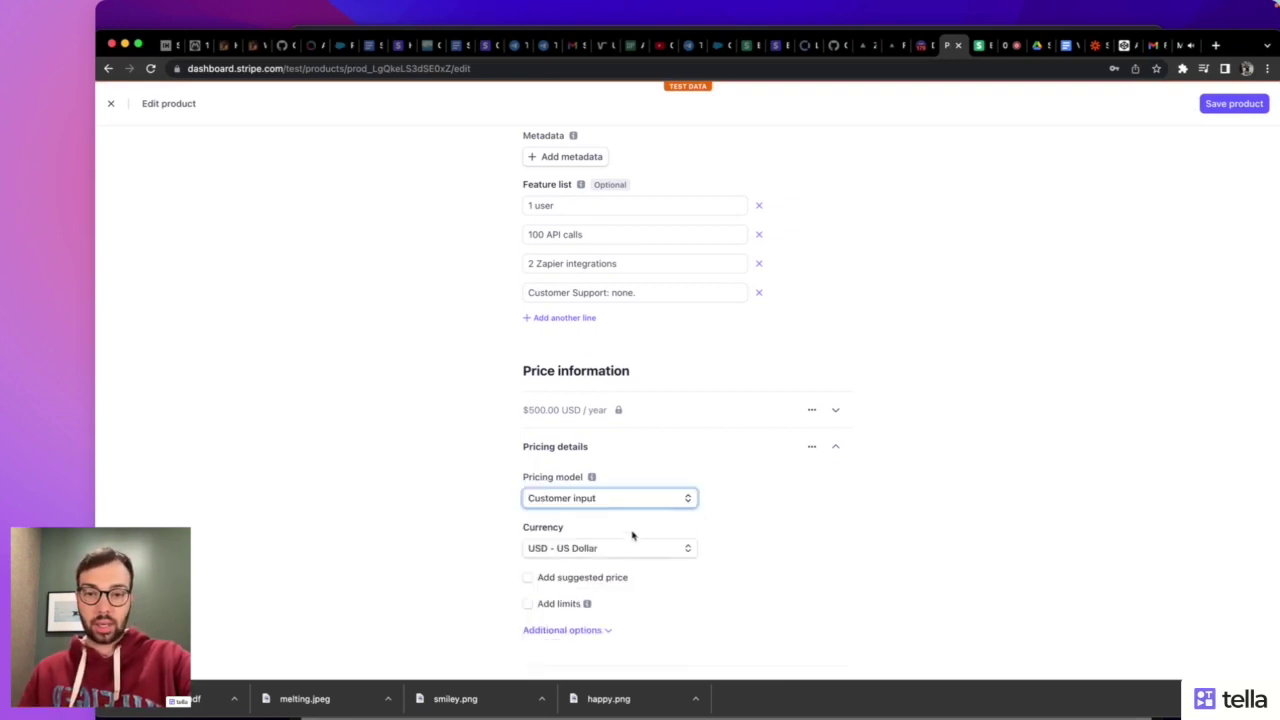
pyautogui.click(643, 497)
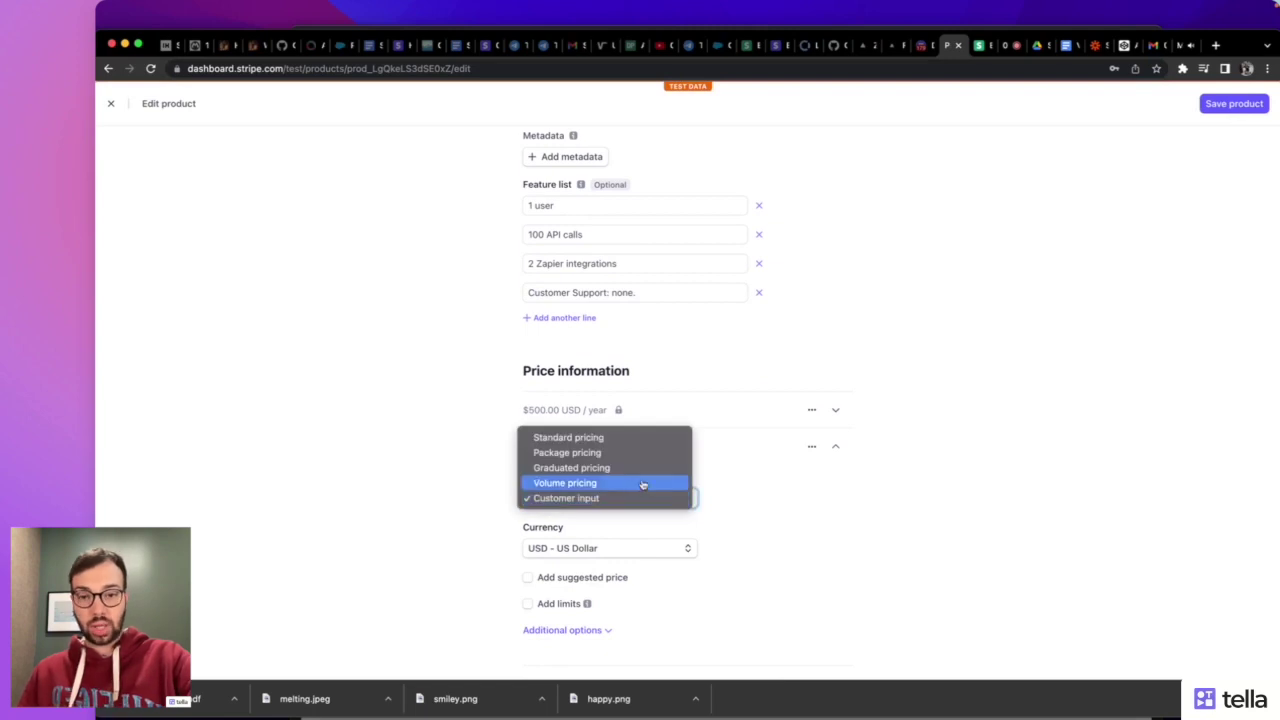
pyautogui.click(643, 484)
pyautogui.click(637, 495)
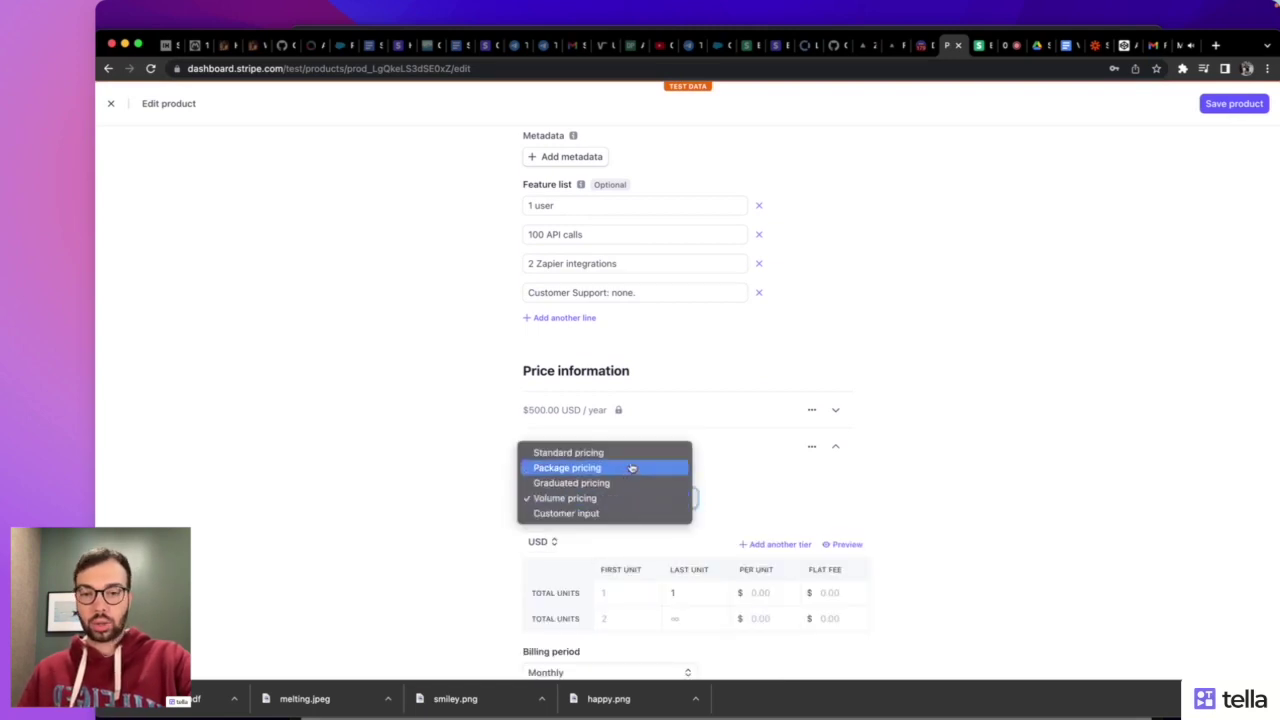
pyautogui.click(632, 453)
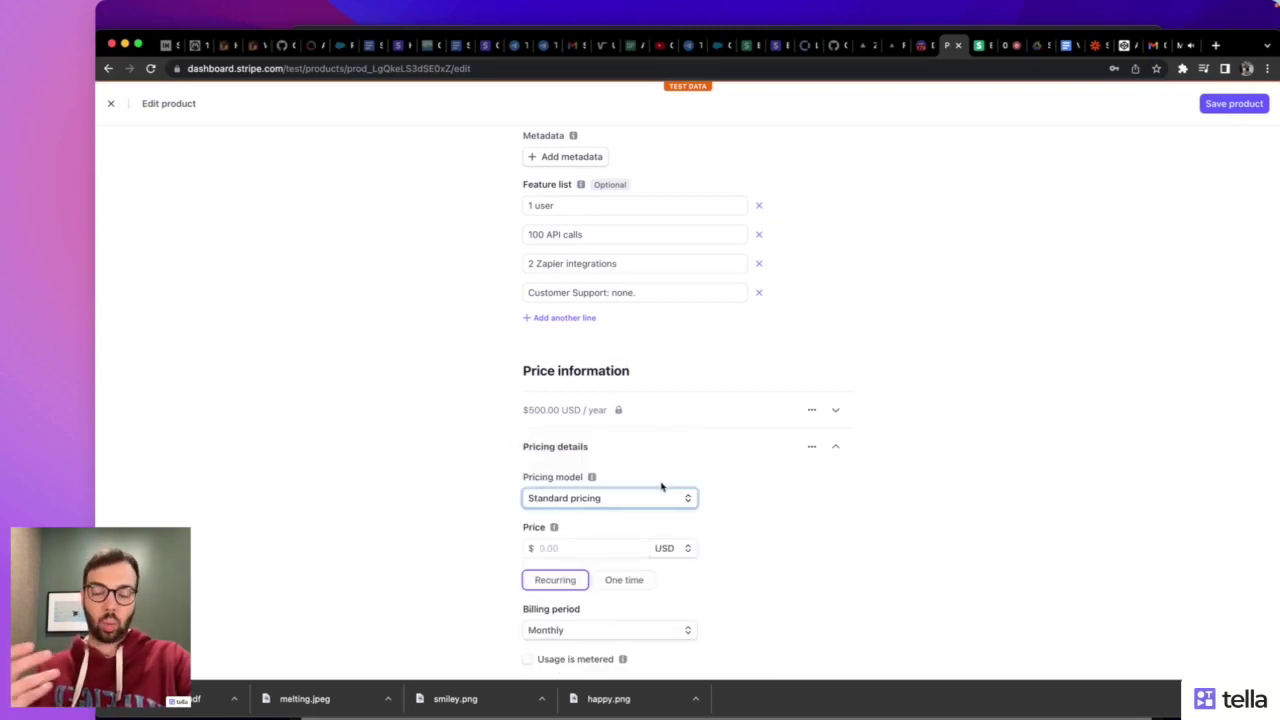
# Set the extra price to One time, then discard the edit and return to the products list
pyautogui.scroll(-3, 660, 486)
pyautogui.click(645, 492)
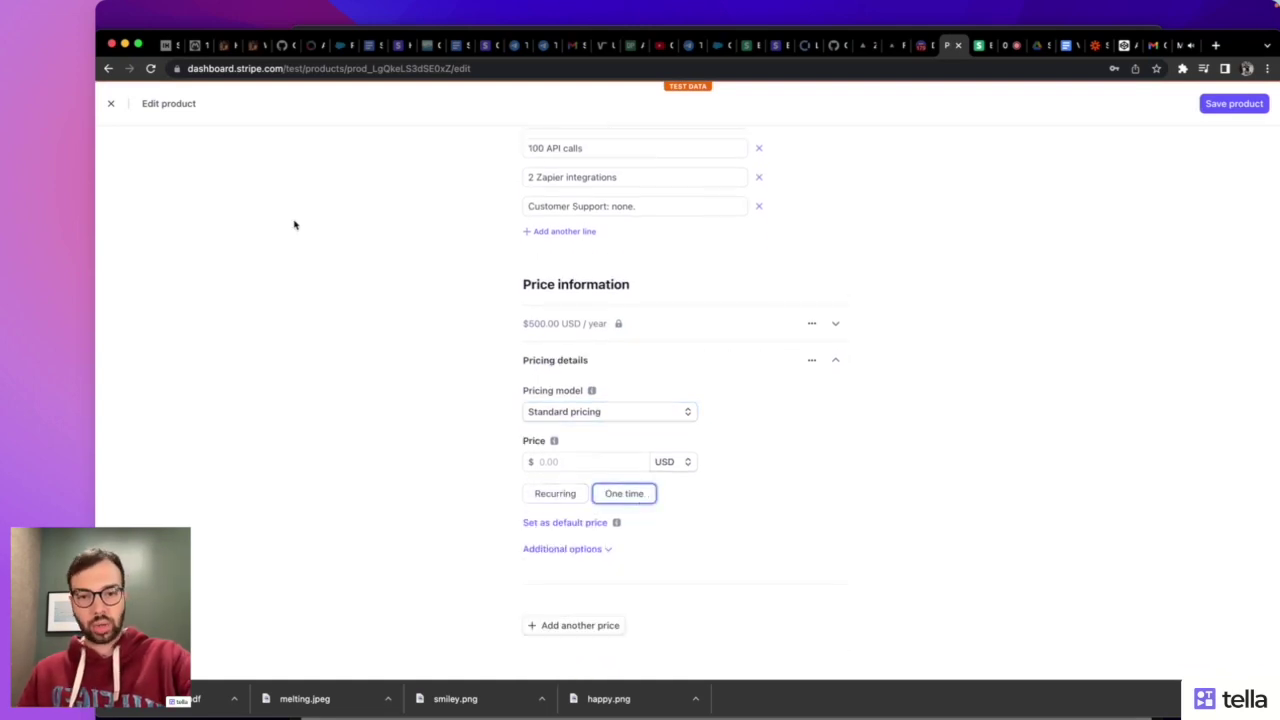
pyautogui.click(109, 106)
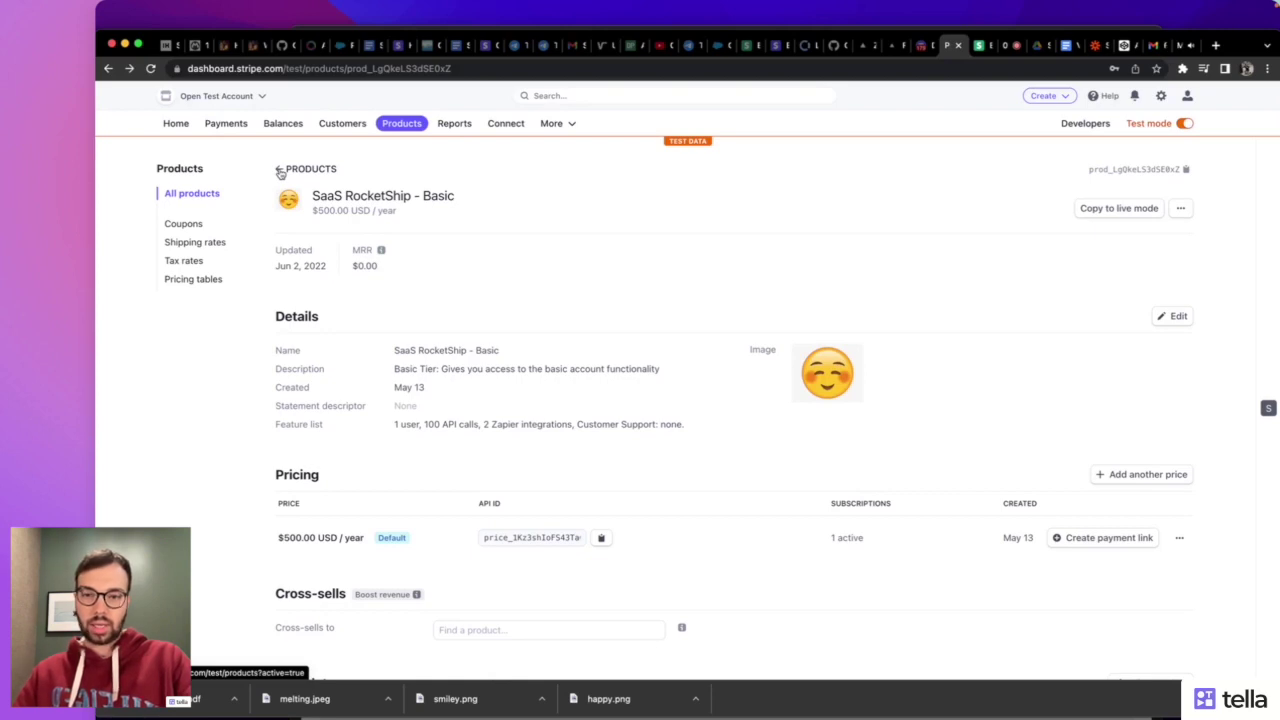
pyautogui.click(281, 172)
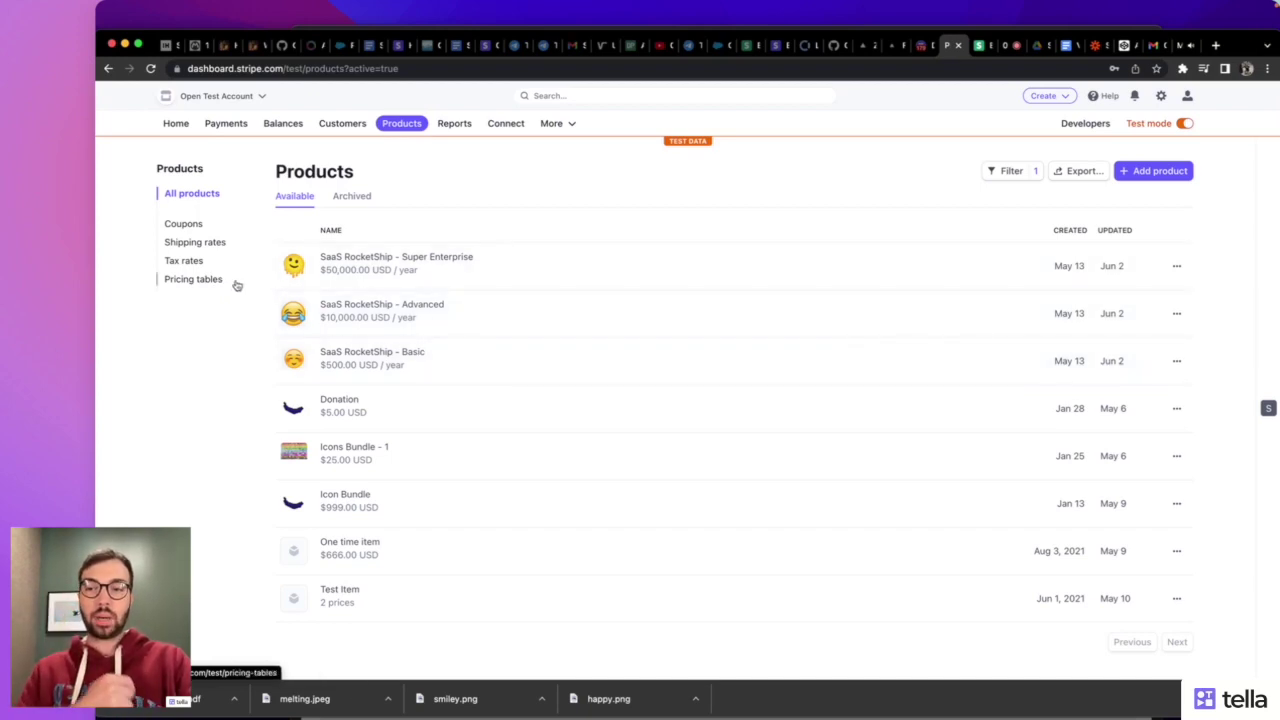
# Start a new pricing table from the Pricing tables page, then revisit the CodePen table
pyautogui.click(194, 279)
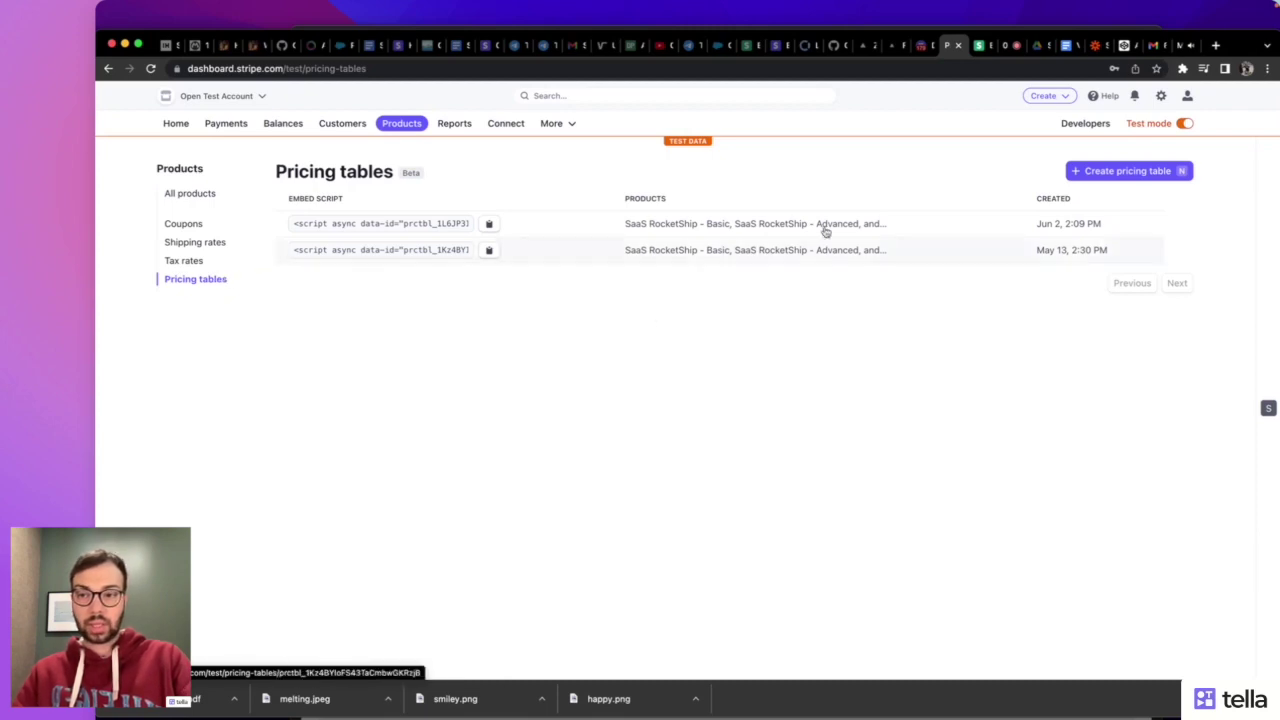
pyautogui.click(1104, 173)
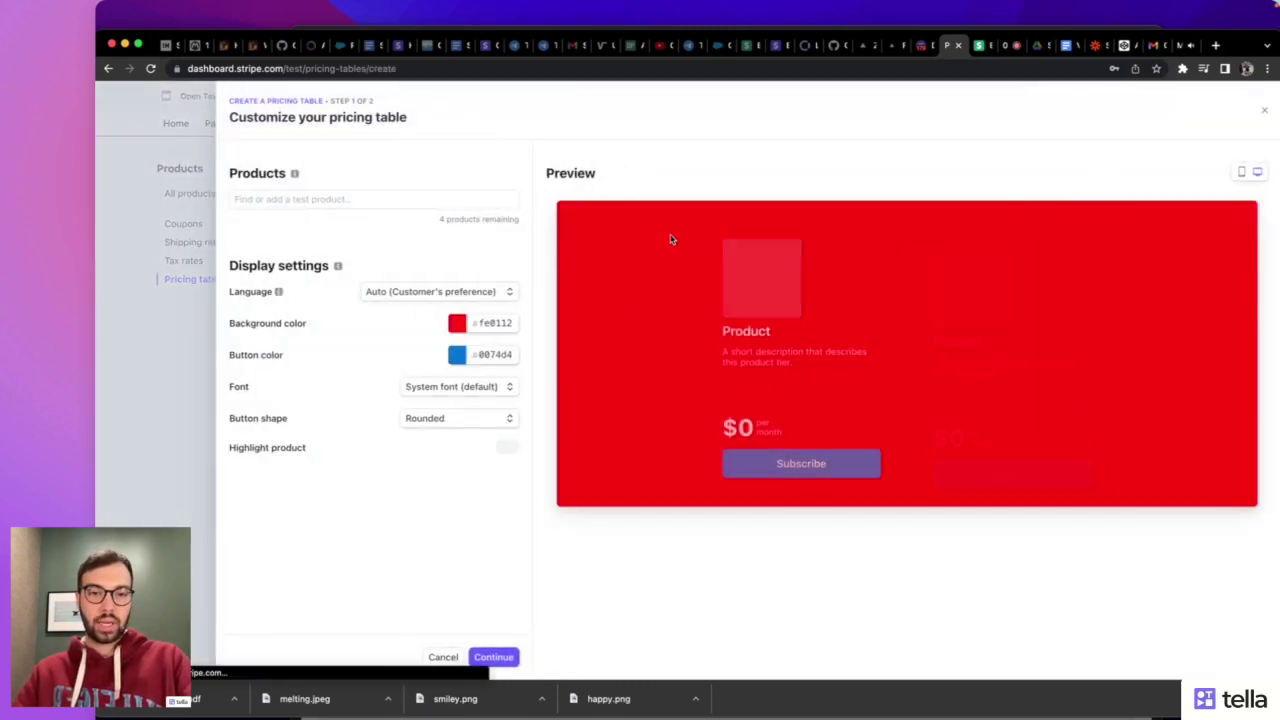
pyautogui.click(1125, 46)
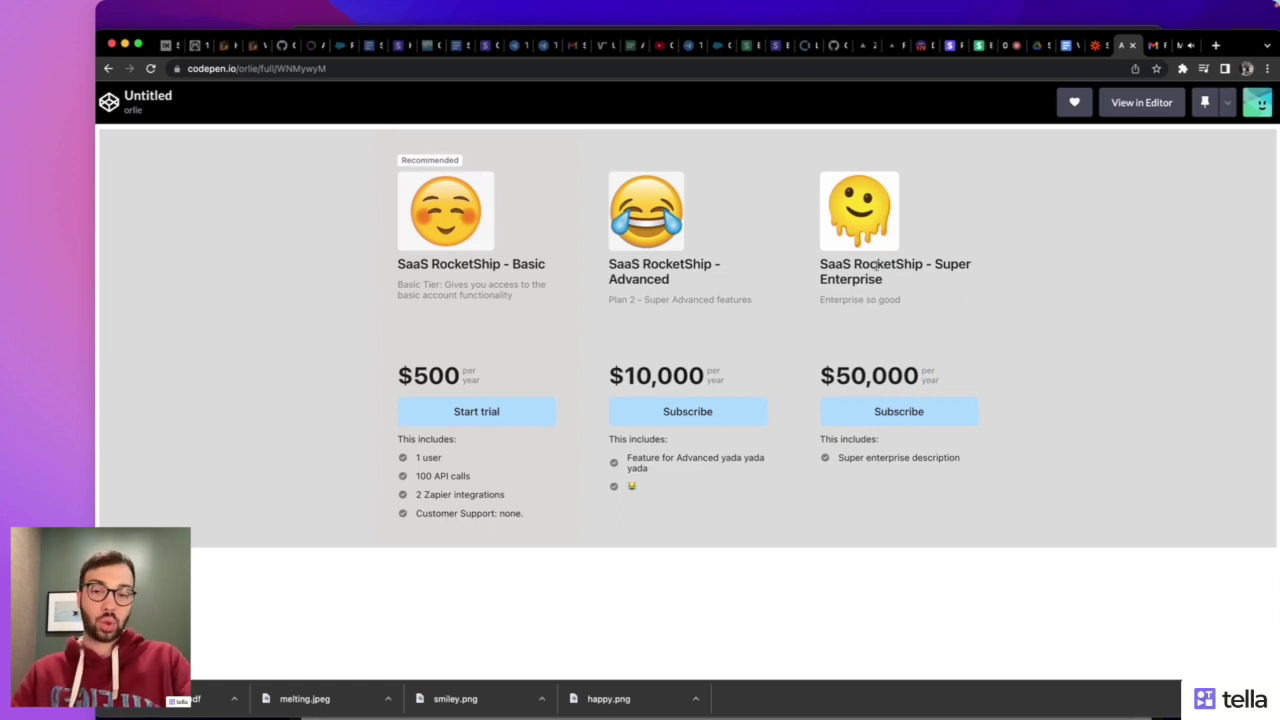
pyautogui.click(948, 45)
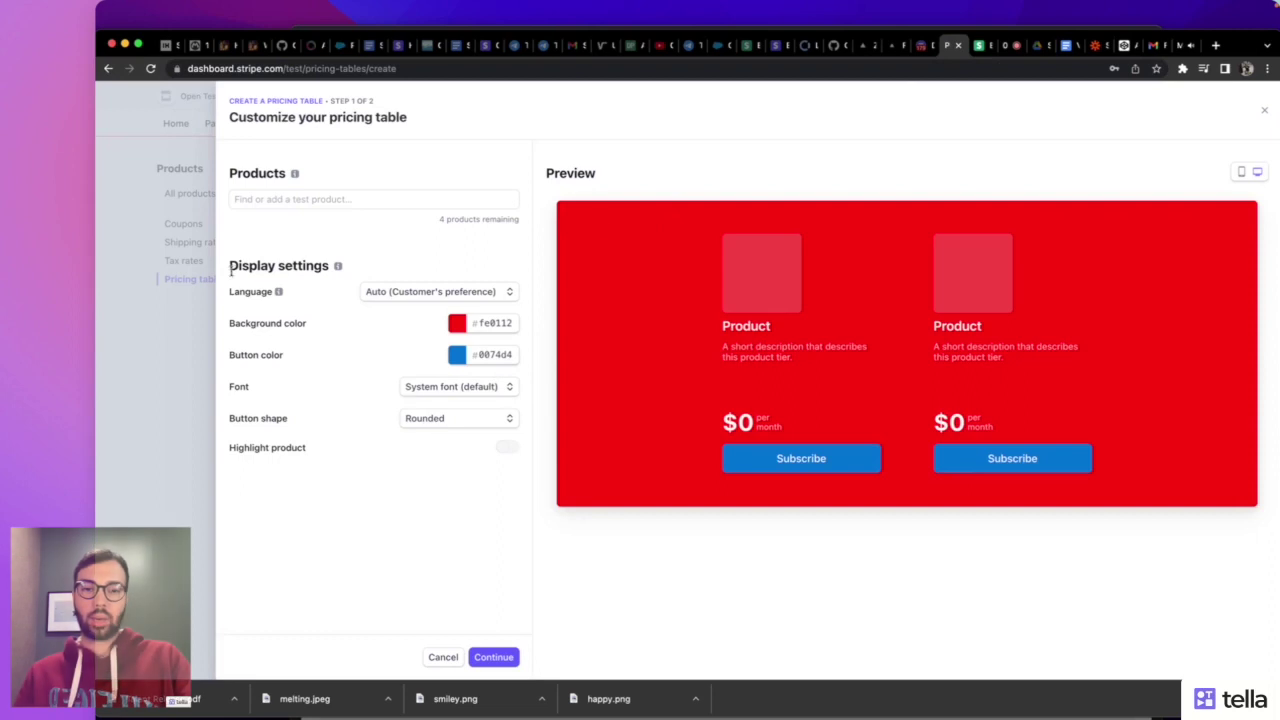
# Add SaaS RocketShip - Basic at $500.00 USD/year as the first product, leaving free trial off
pyautogui.click(299, 197)
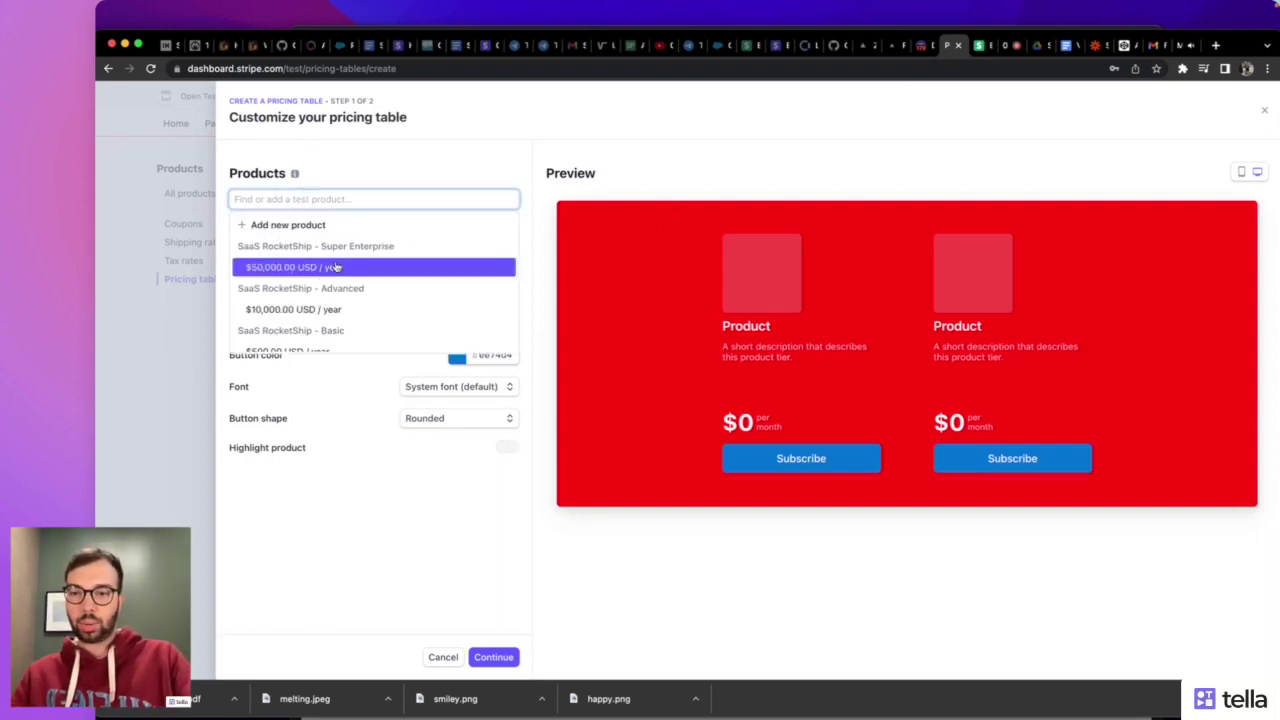
pyautogui.scroll(-3, 330, 268)
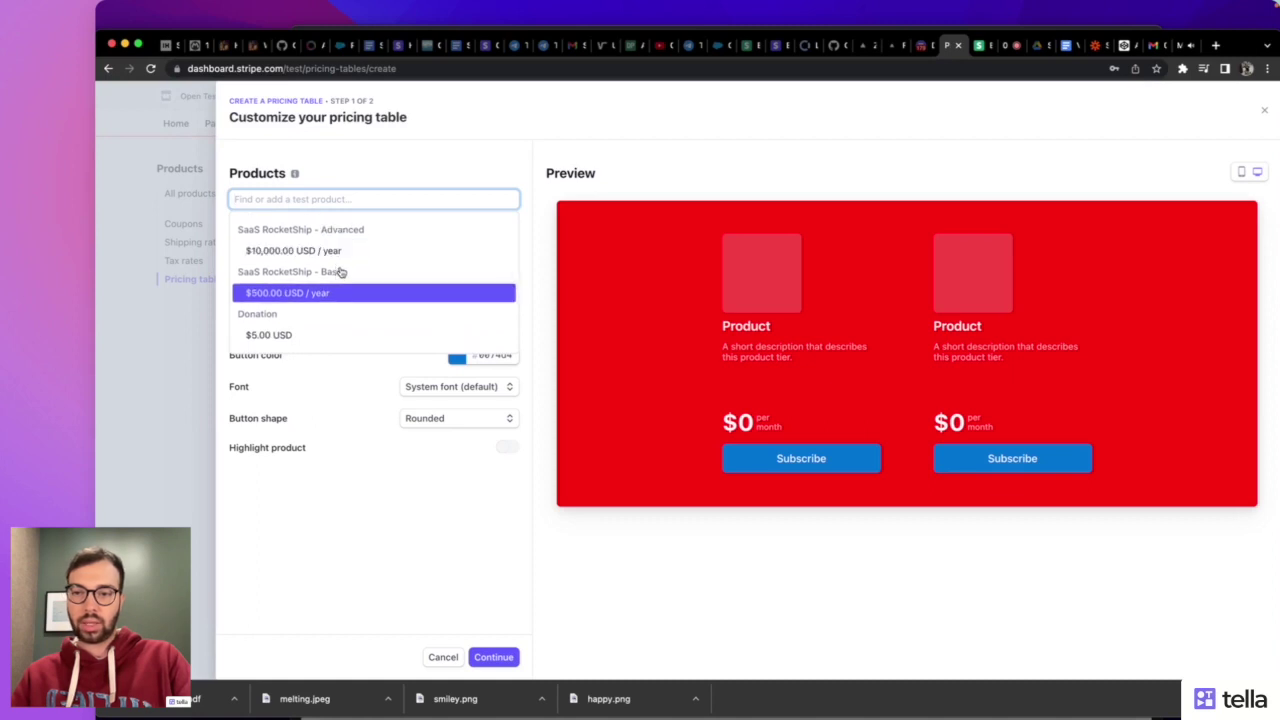
pyautogui.click(341, 274)
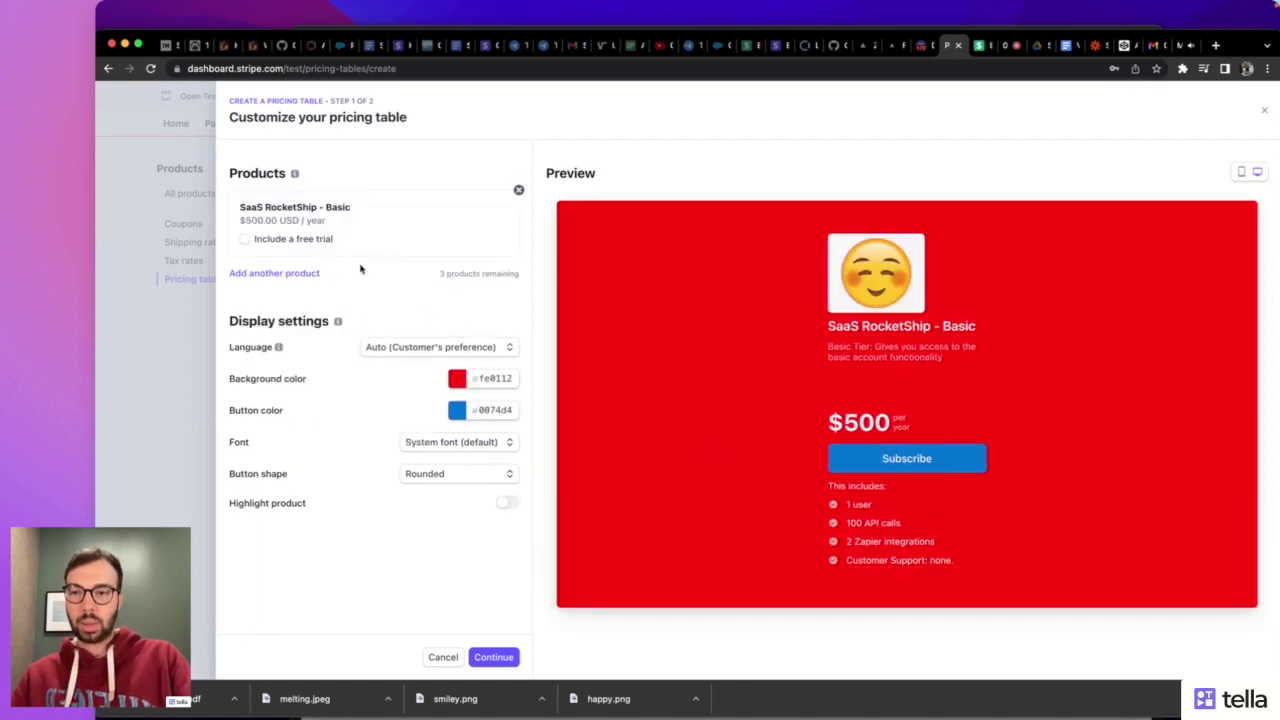
pyautogui.click(326, 241)
pyautogui.click(326, 241)
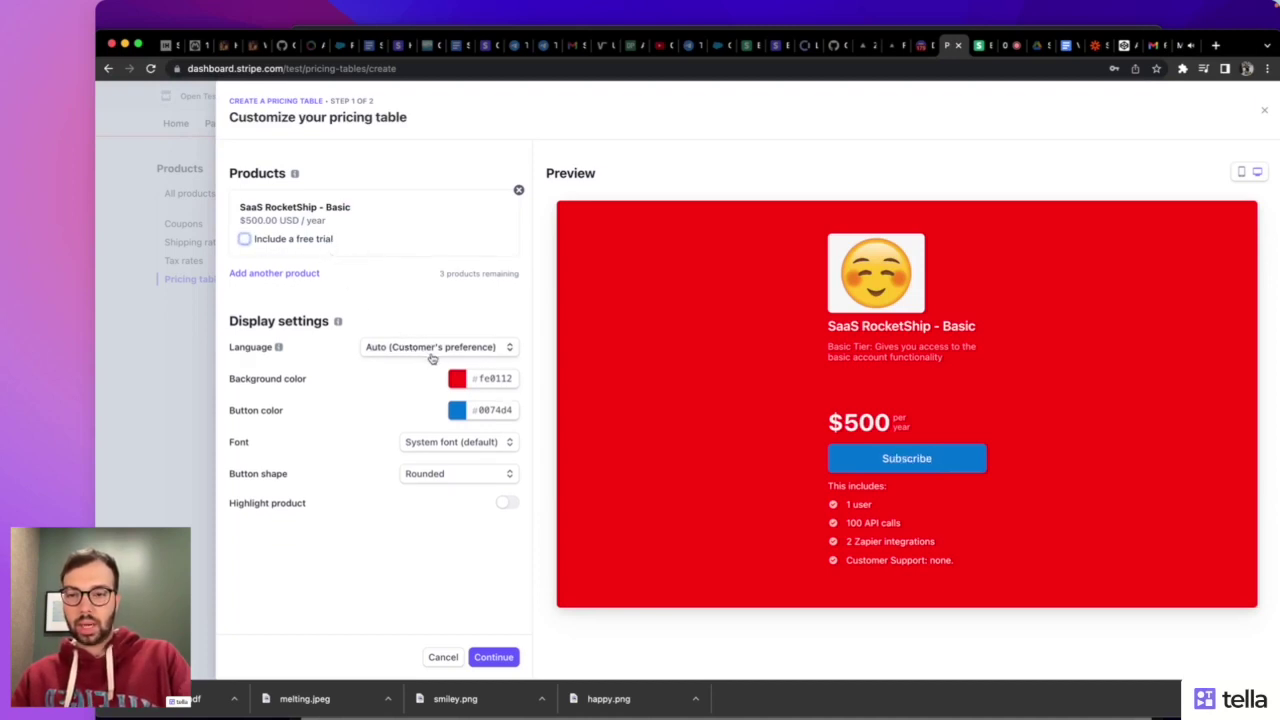
# Set the table background colour to grey #bfbfbf and the button colour to #008cff
pyautogui.click(456, 378)
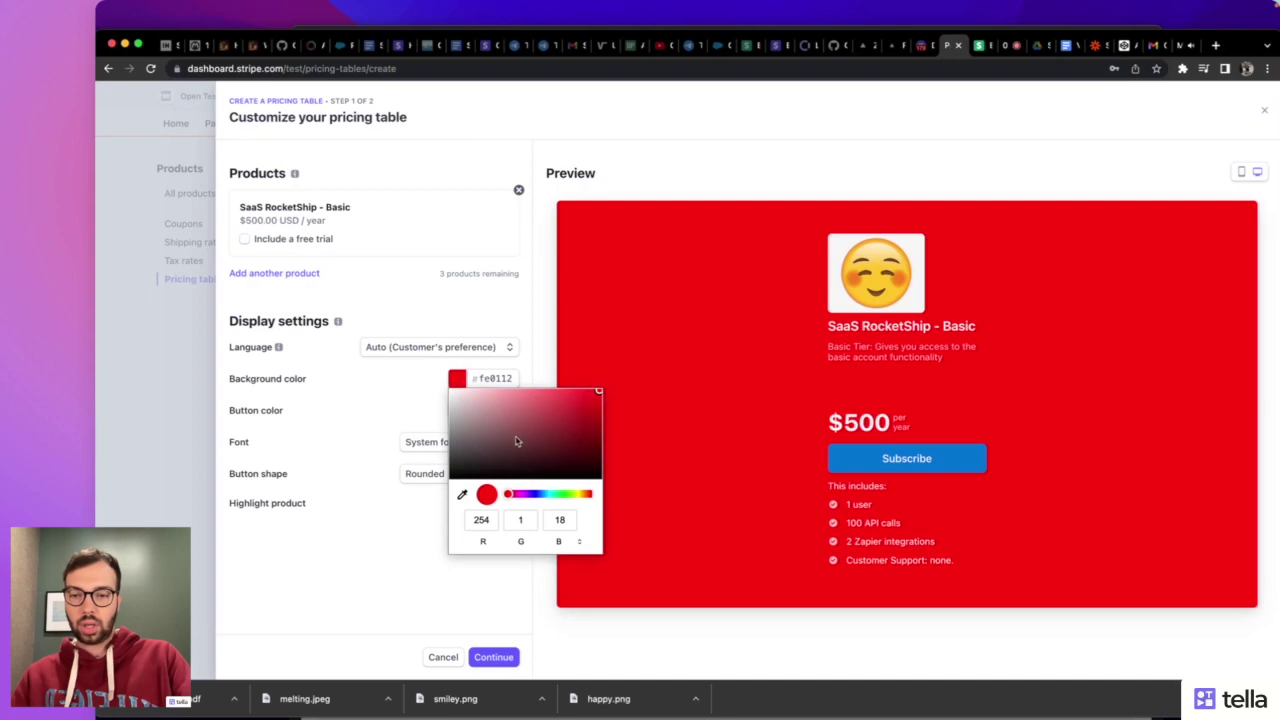
pyautogui.moveTo(512, 420); pyautogui.dragTo(444, 415)
pyautogui.click(446, 414)
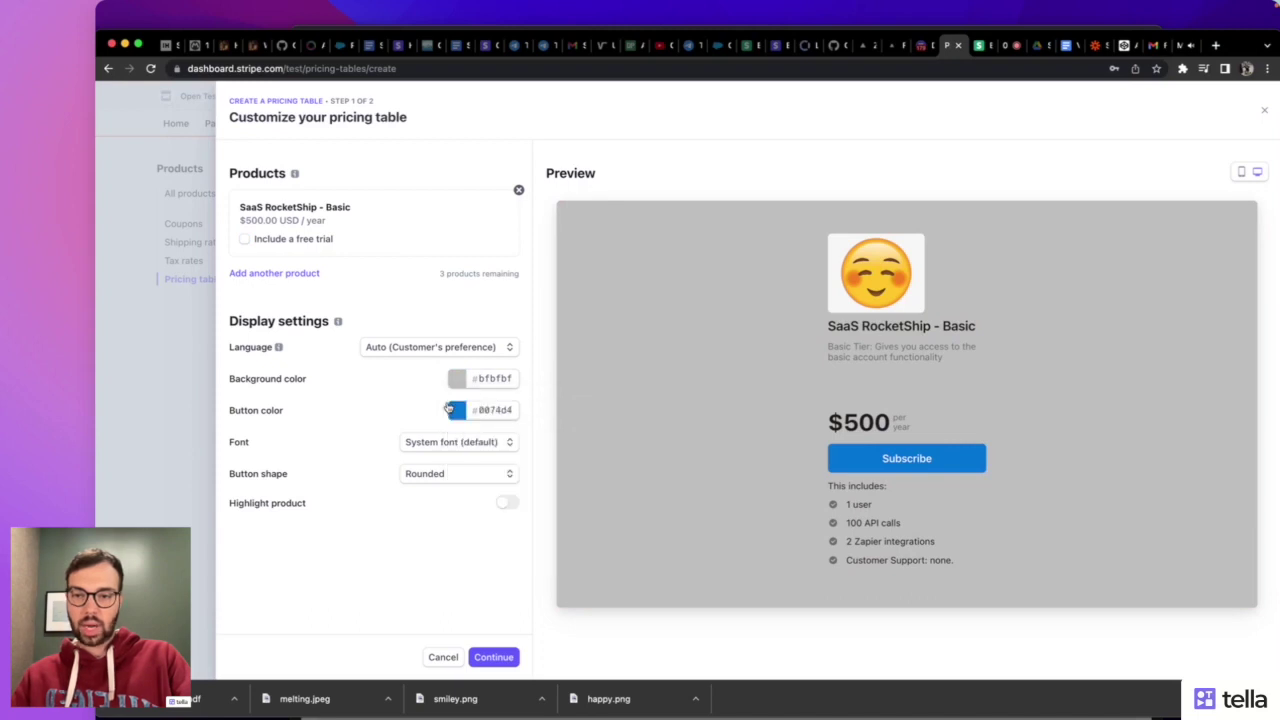
pyautogui.click(458, 411)
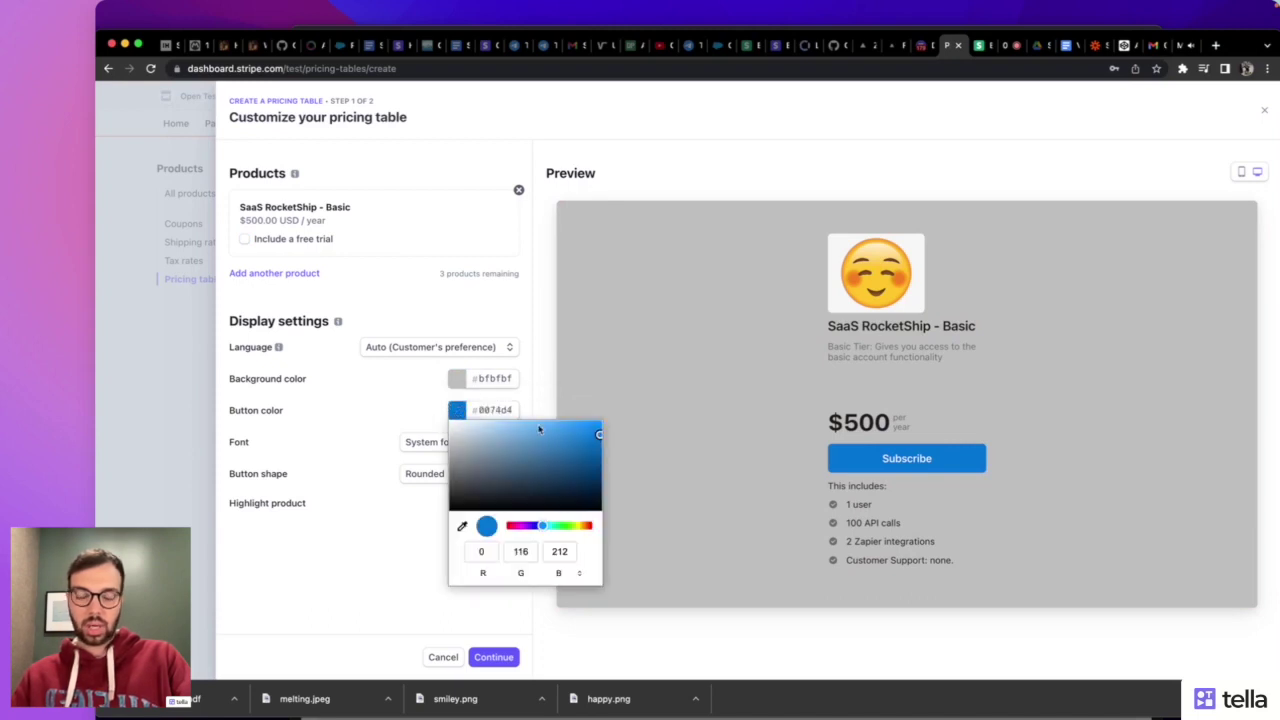
pyautogui.moveTo(595, 431); pyautogui.dragTo(598, 424)
pyautogui.click(357, 400)
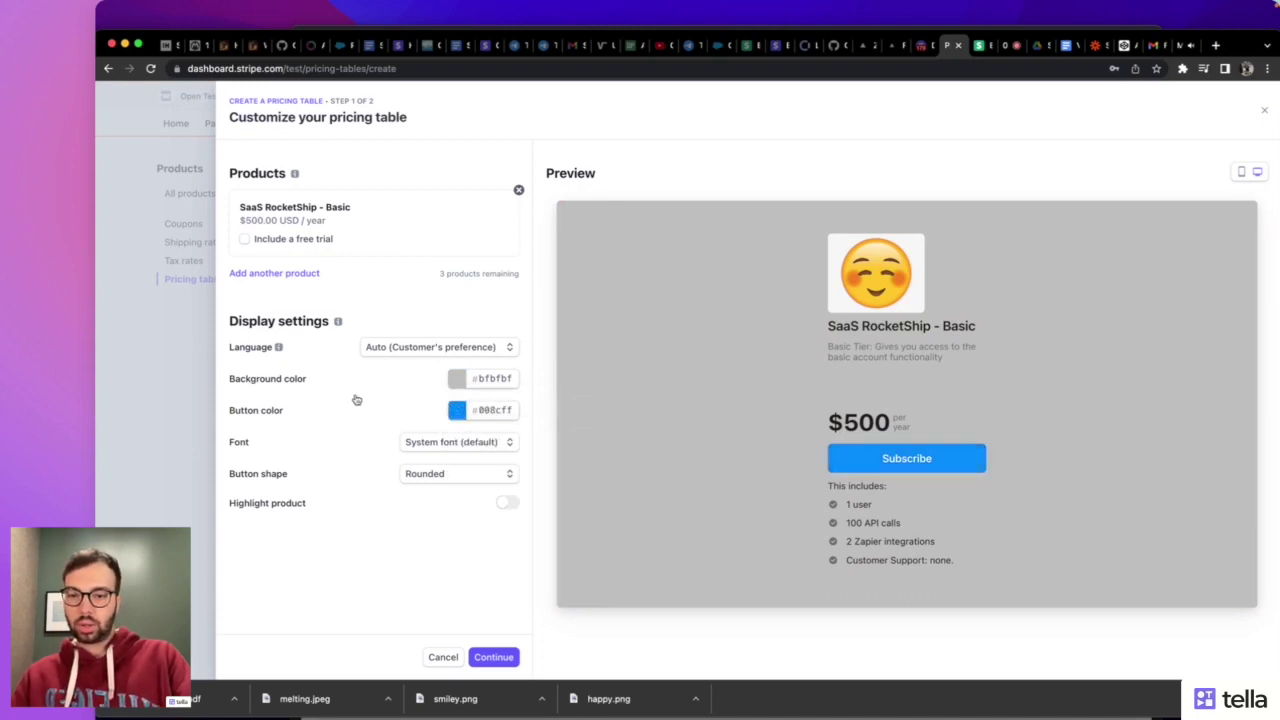
pyautogui.click(457, 443)
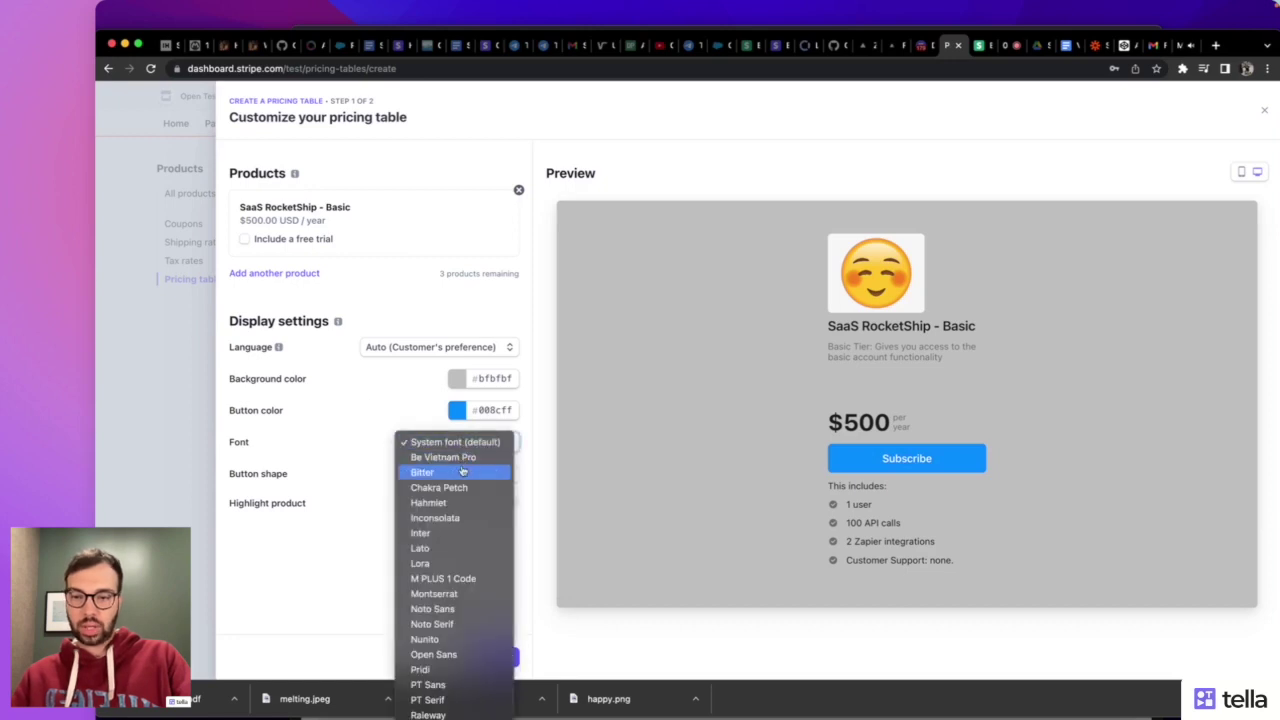
pyautogui.scroll(-2, 453, 578)
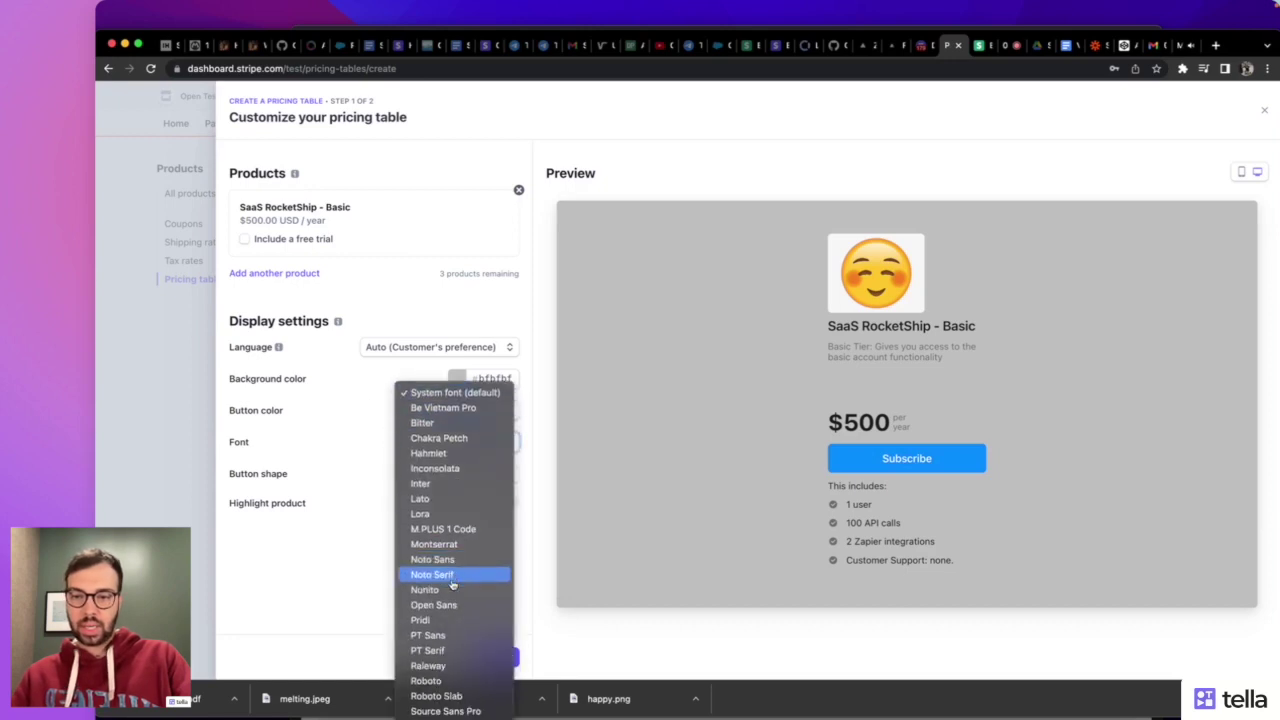
# Keep the System font and, after trying Sharp and Pill, set the button shape to Rounded
pyautogui.click(450, 392)
pyautogui.click(475, 484)
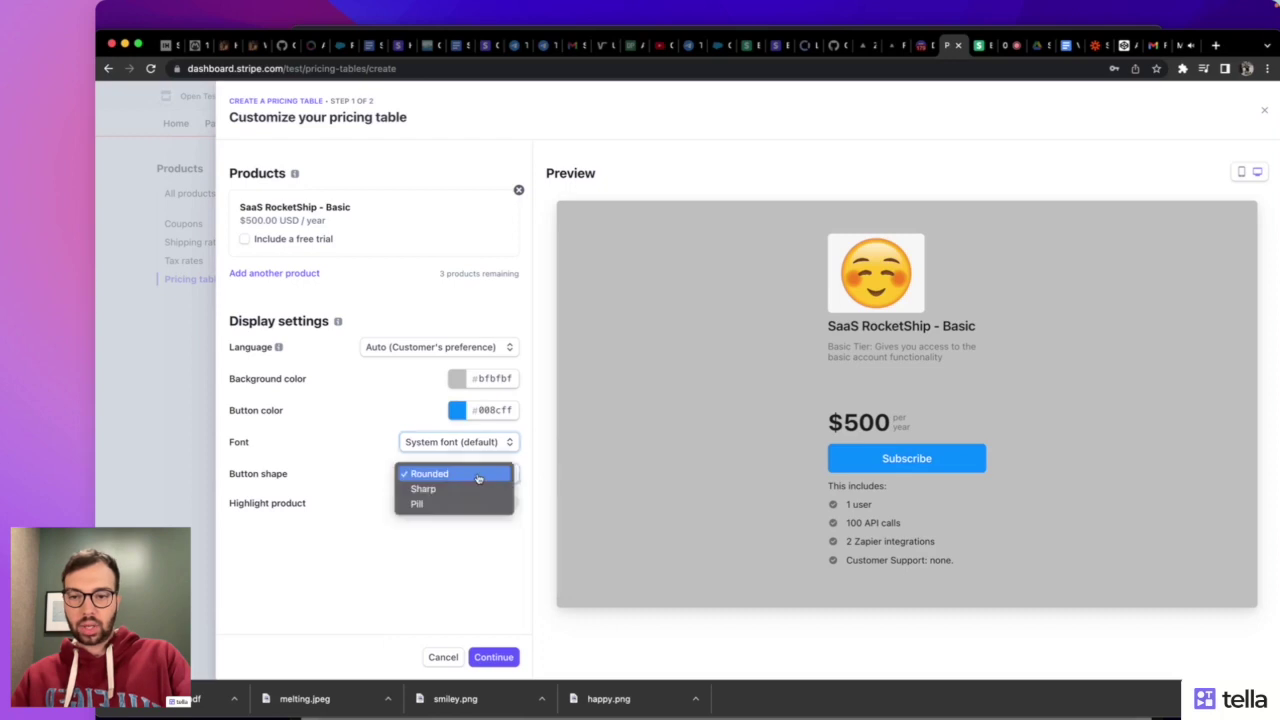
pyautogui.click(474, 489)
pyautogui.click(481, 483)
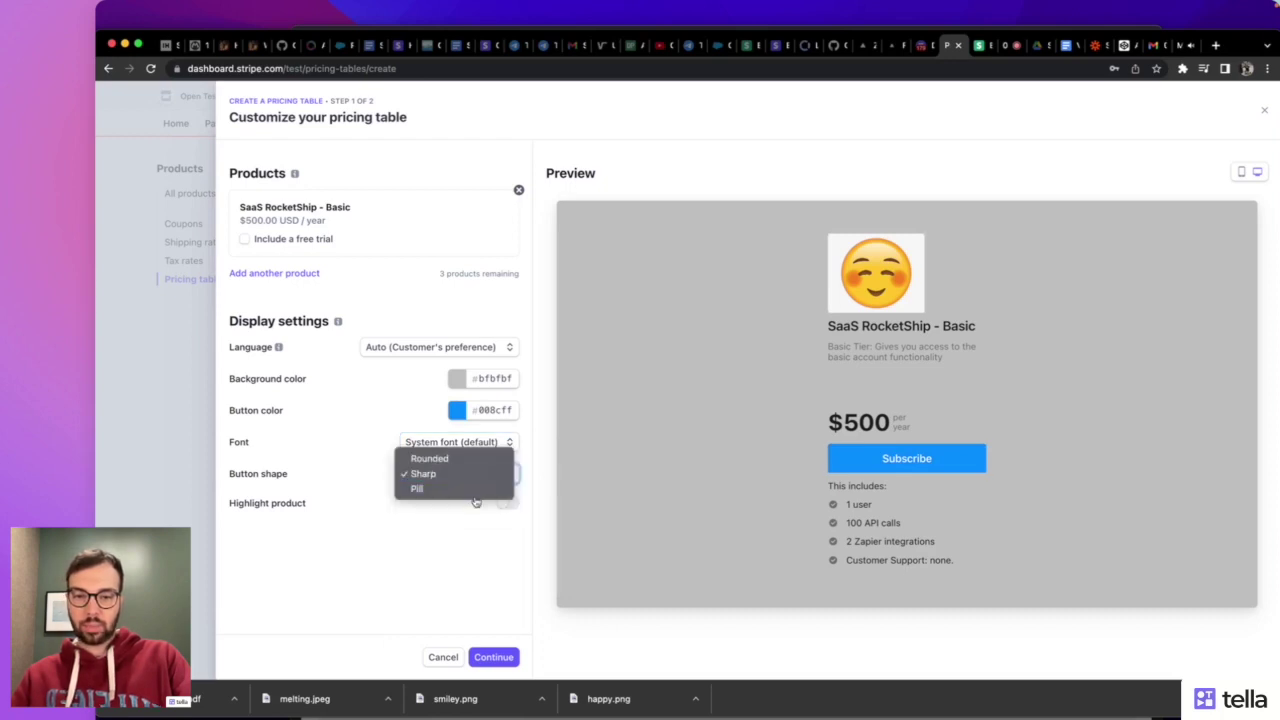
pyautogui.click(476, 488)
pyautogui.click(477, 481)
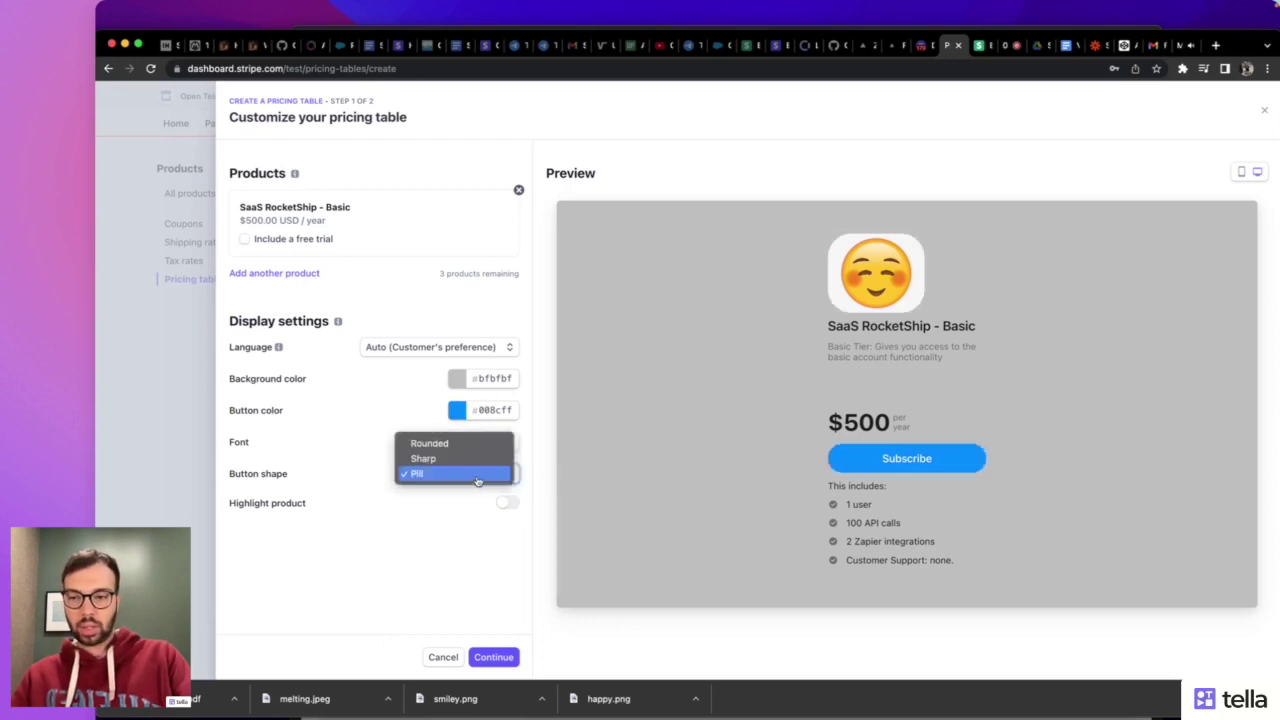
pyautogui.click(478, 449)
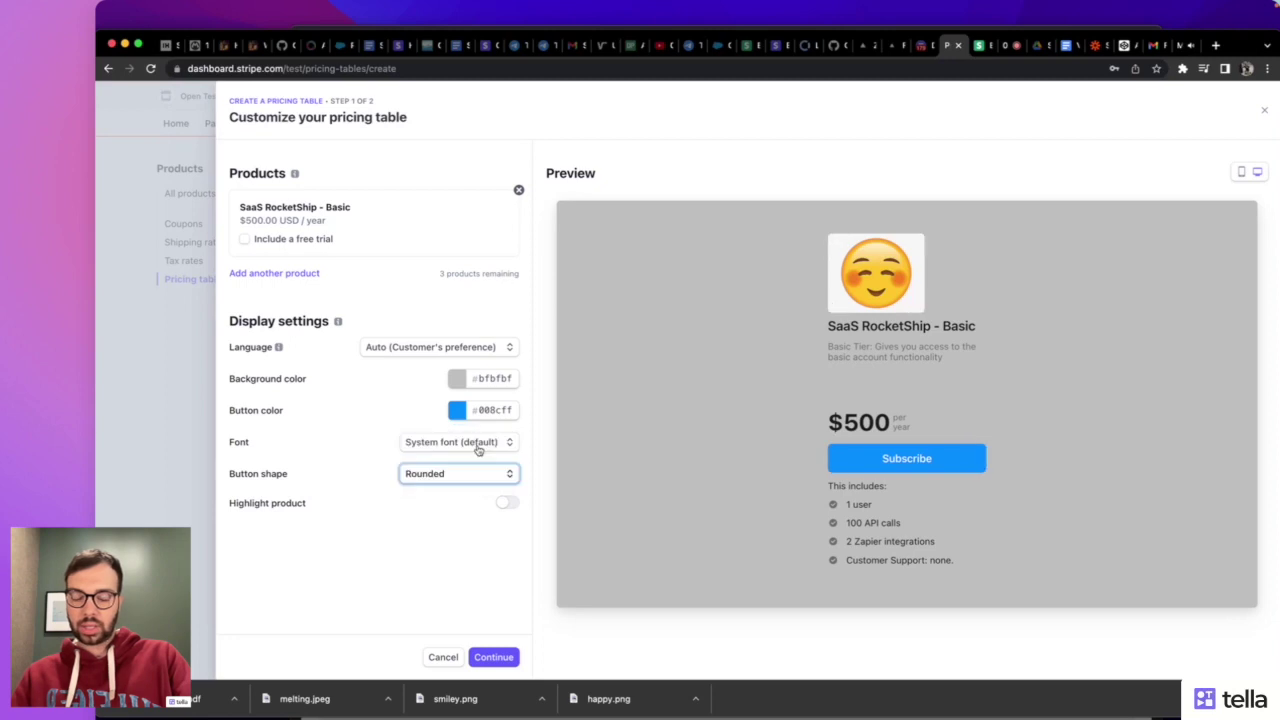
# Highlight SaaS RocketShip - Basic with a Recommended badge
pyautogui.click(507, 504)
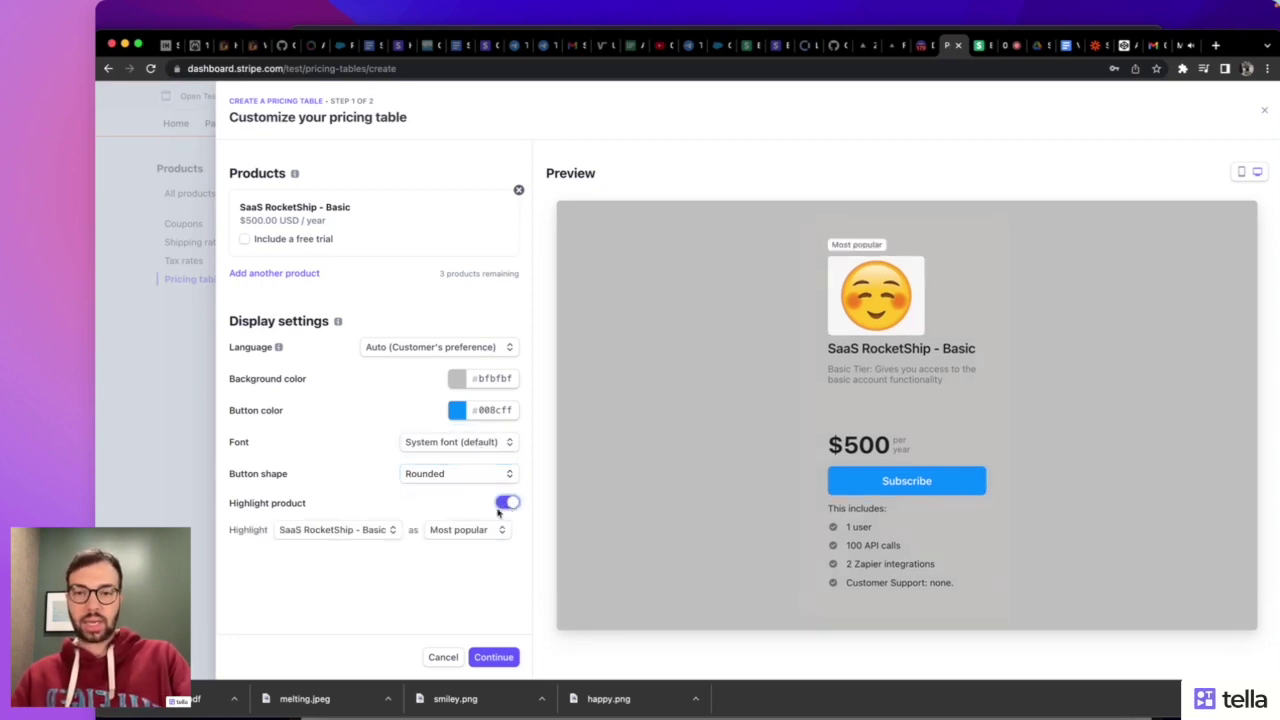
pyautogui.click(452, 531)
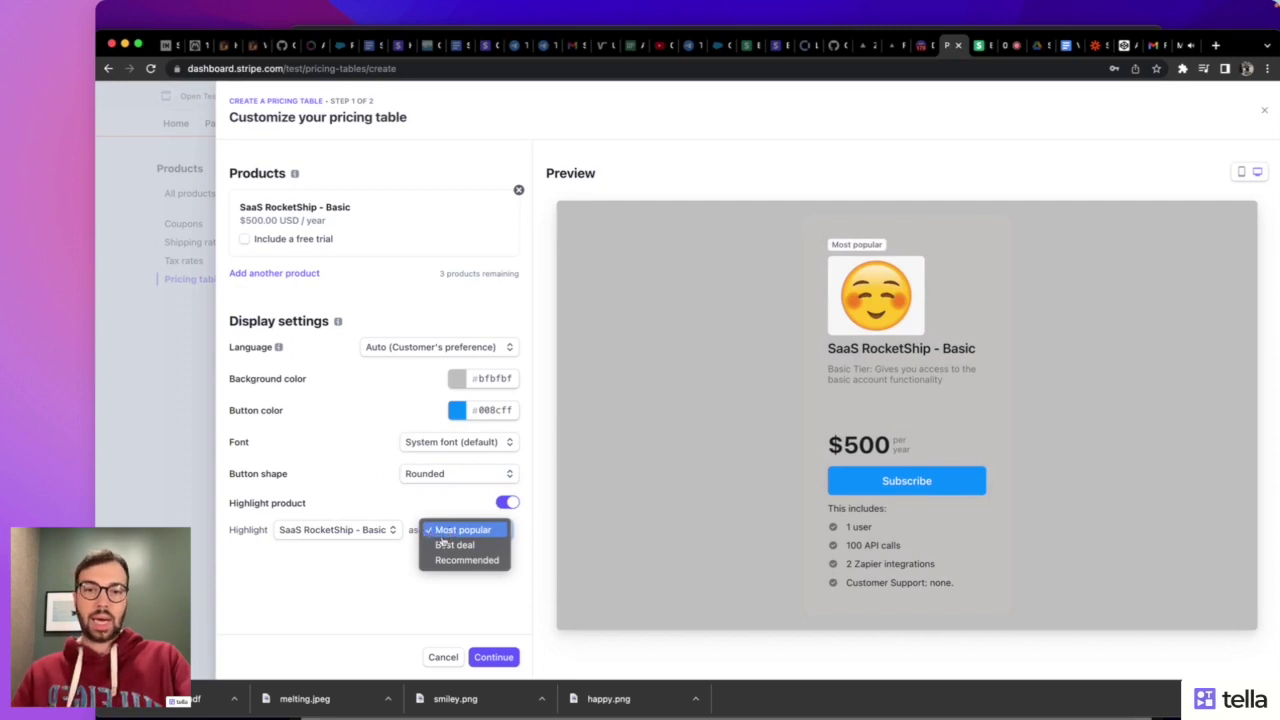
pyautogui.click(448, 547)
pyautogui.click(457, 531)
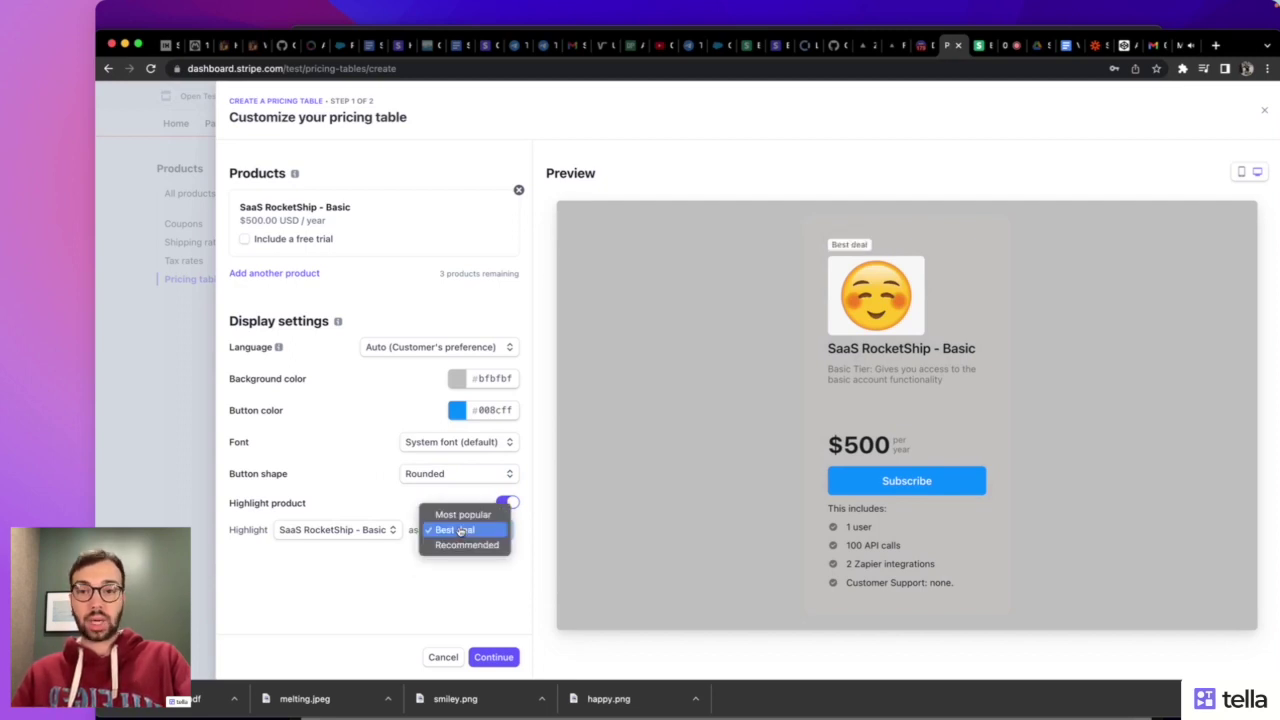
pyautogui.click(465, 546)
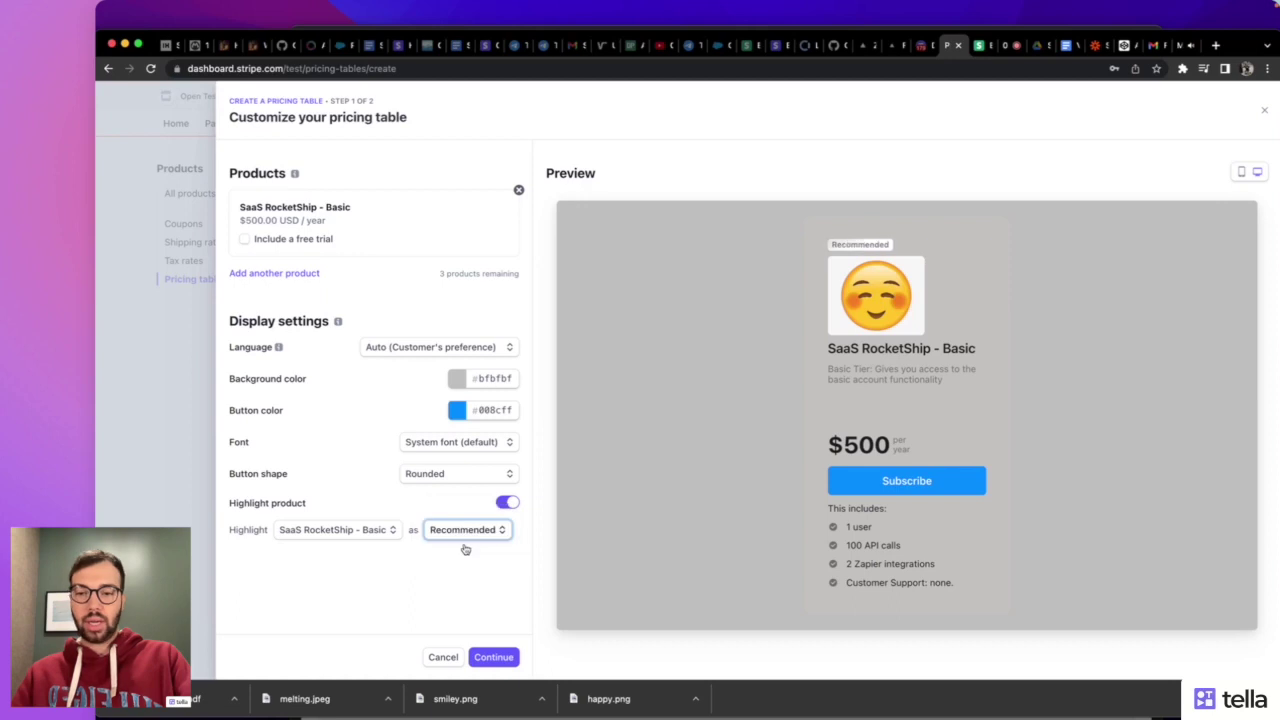
pyautogui.click(398, 533)
pyautogui.click(459, 534)
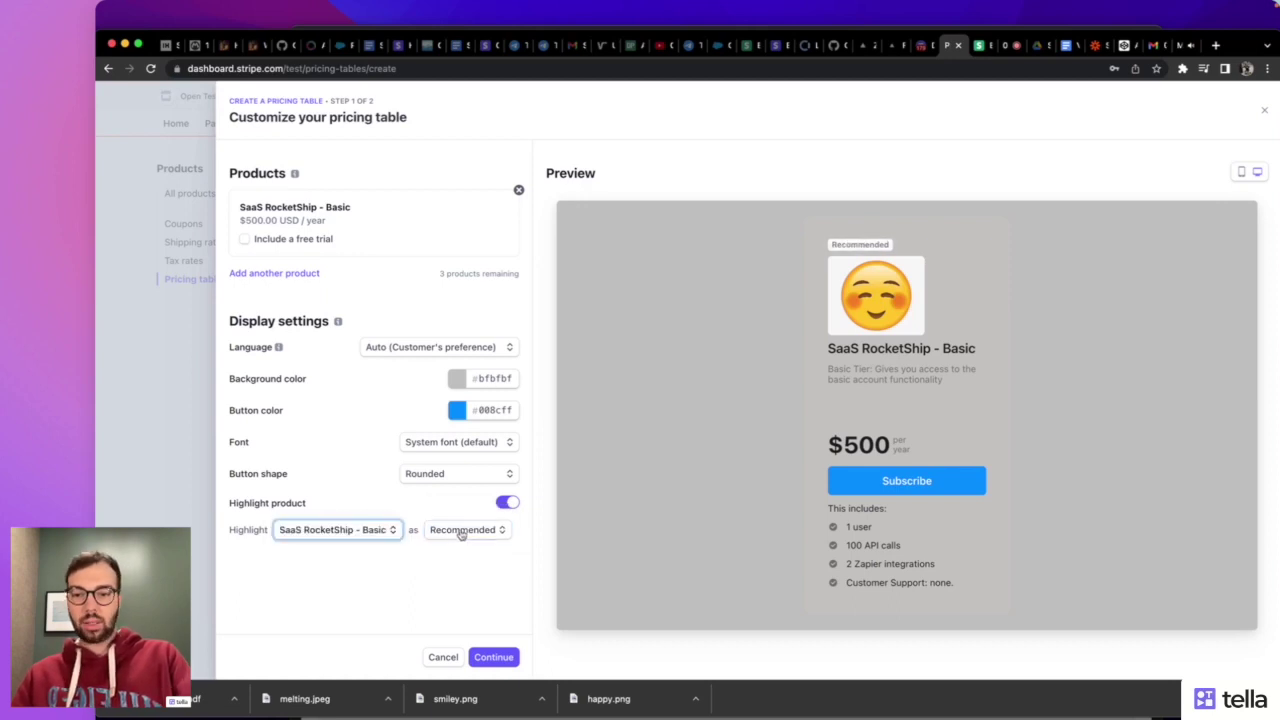
pyautogui.click(472, 595)
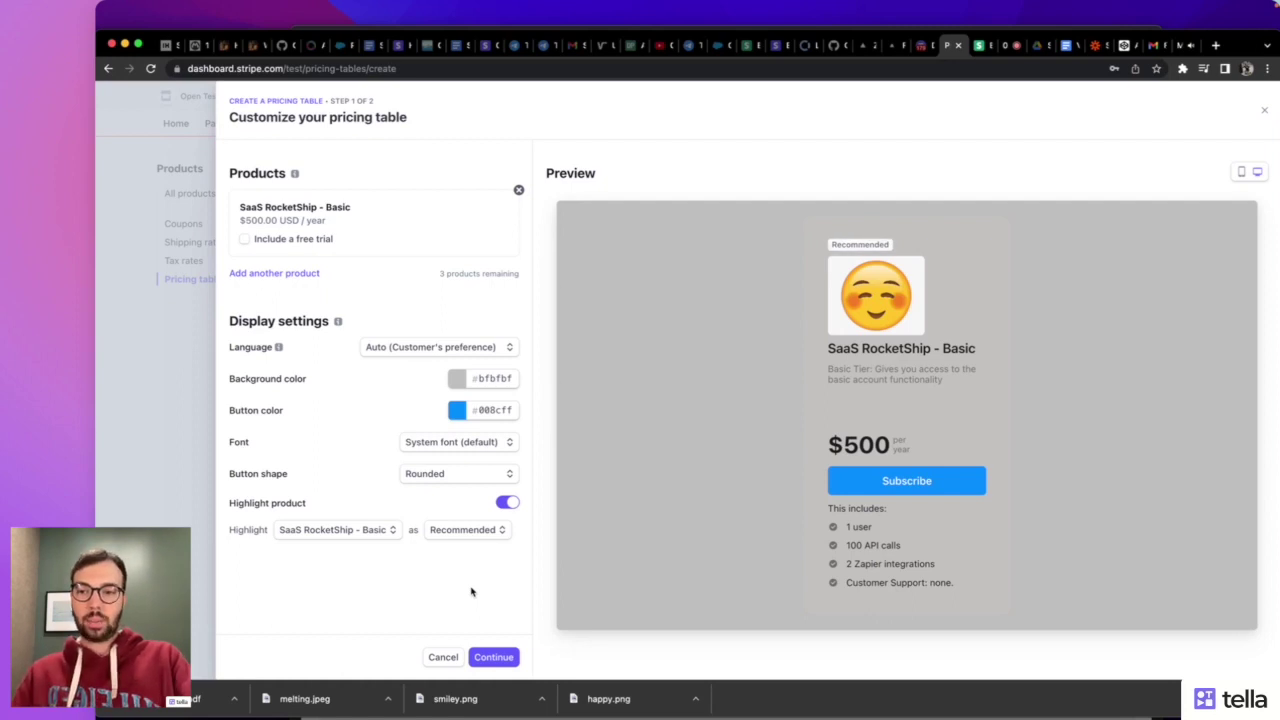
# Add SaaS RocketShip - Advanced at $10,000/year as the second product
pyautogui.click(300, 273)
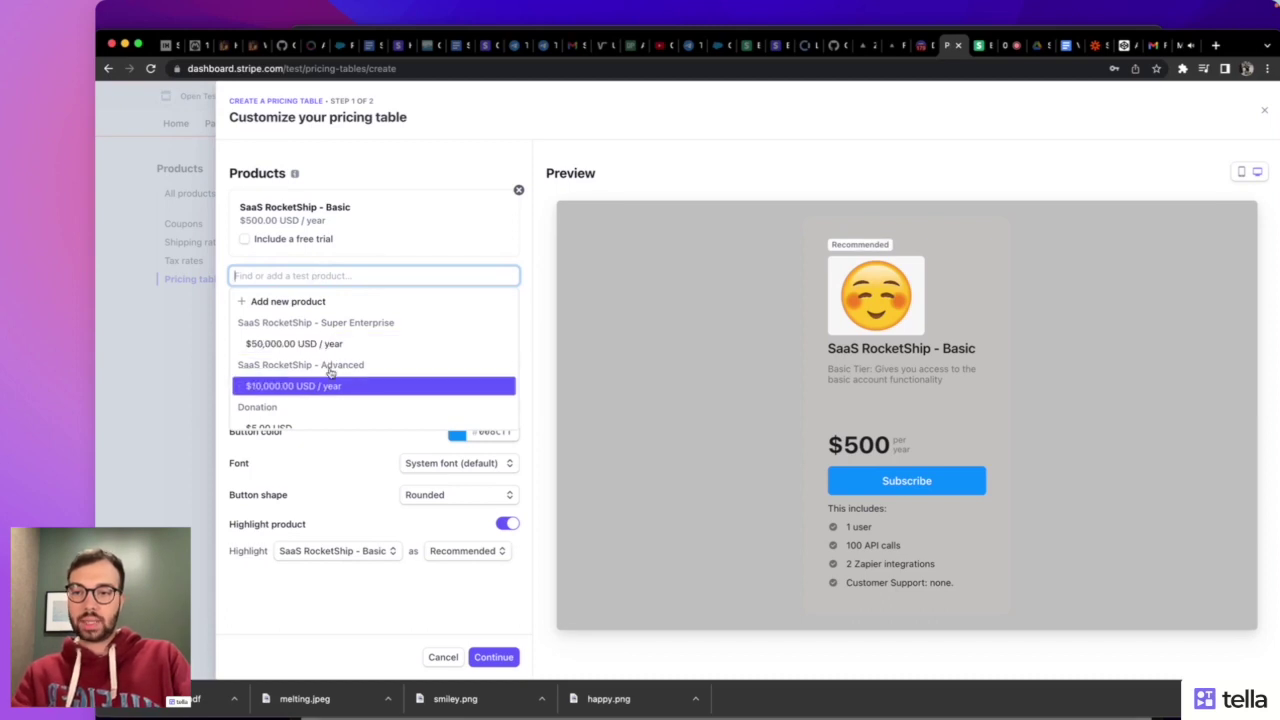
pyautogui.click(330, 373)
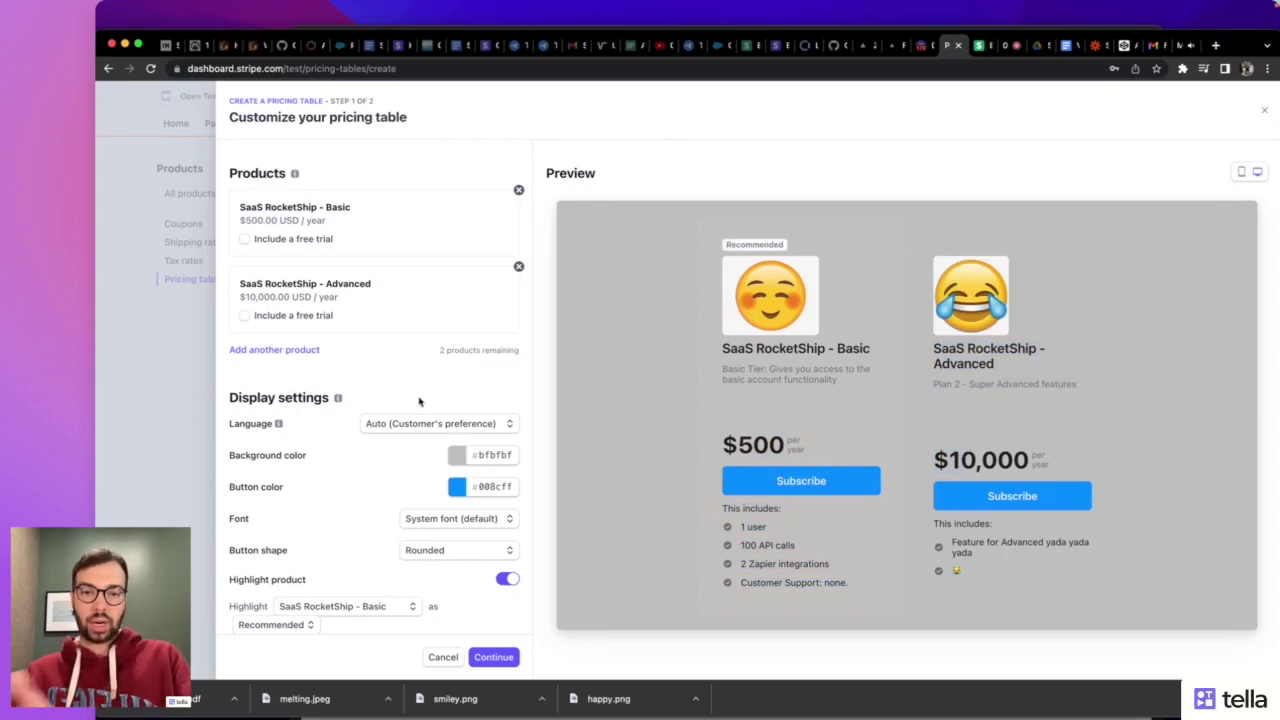
pyautogui.scroll(-1, 420, 400)
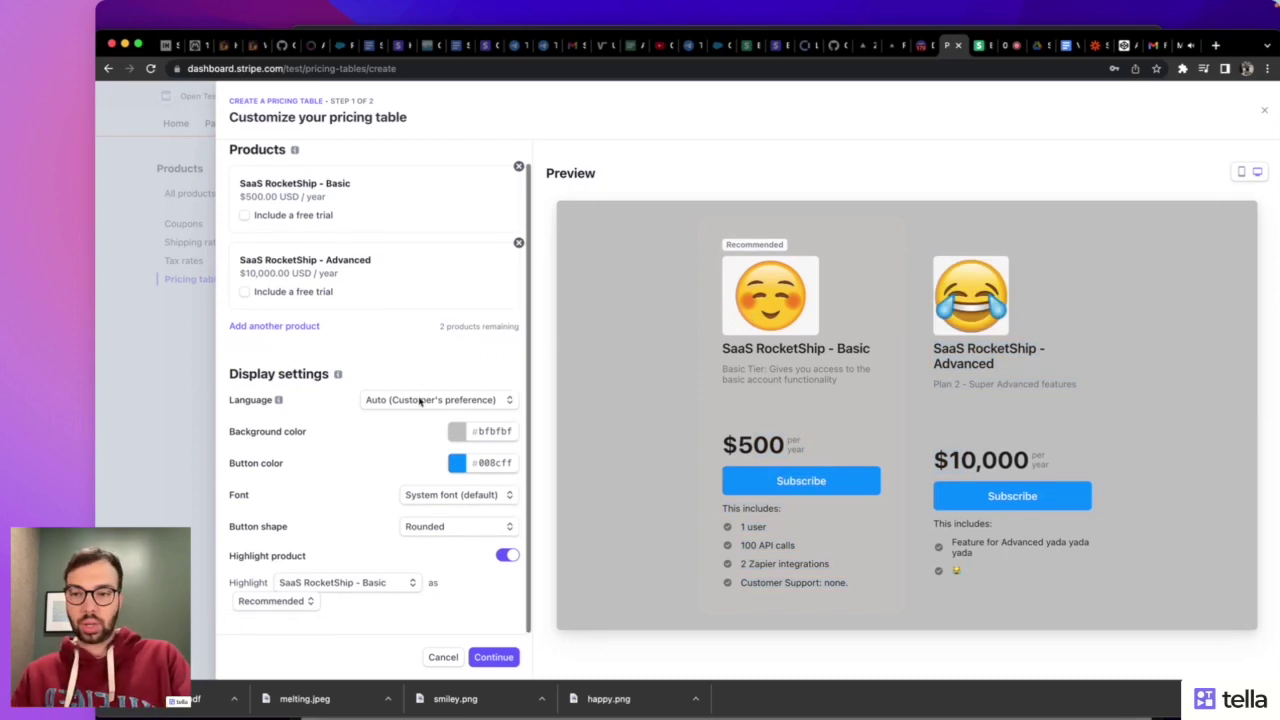
# Change the button colour to a greyish blue, #9fb7cb
pyautogui.doubleClick(480, 431)
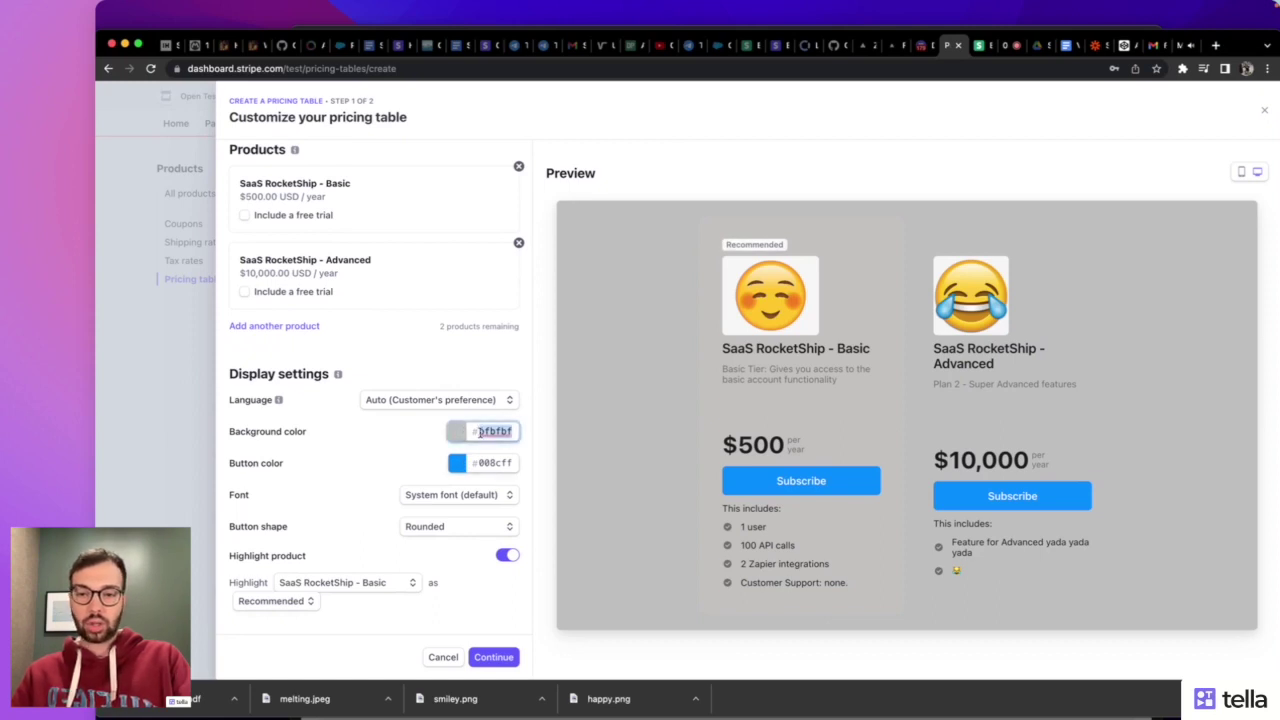
pyautogui.click(463, 435)
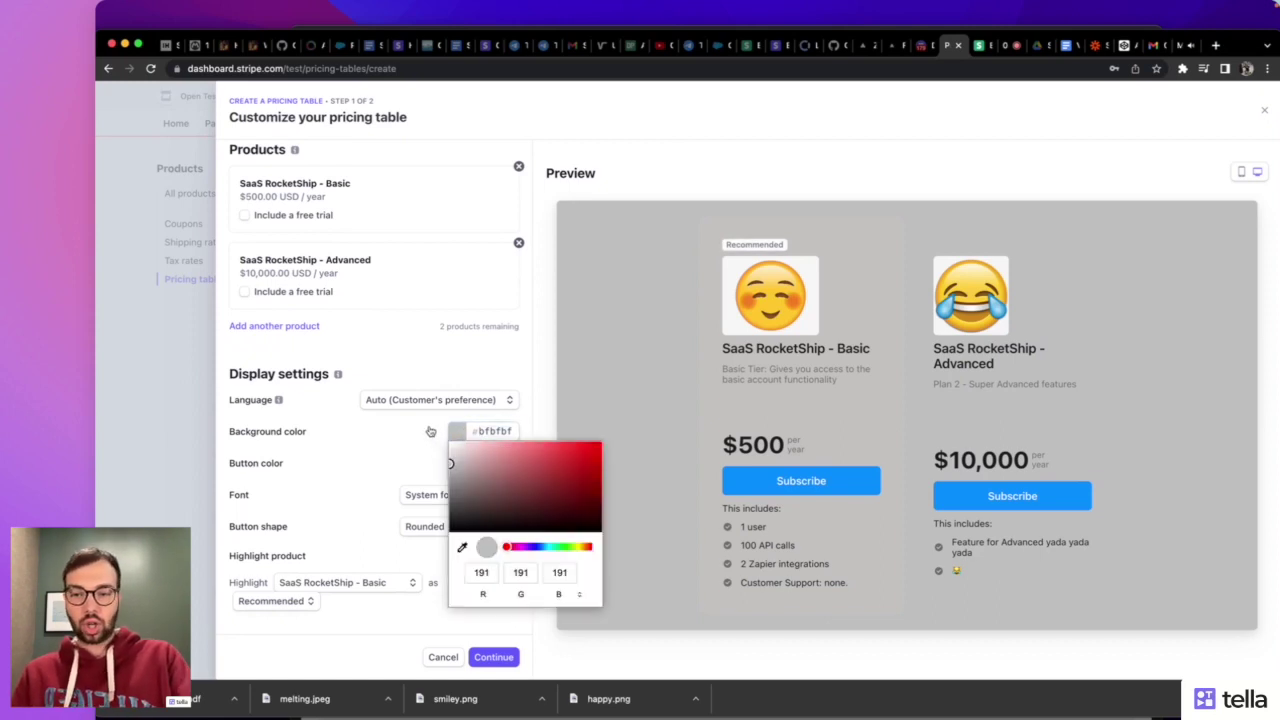
pyautogui.click(428, 433)
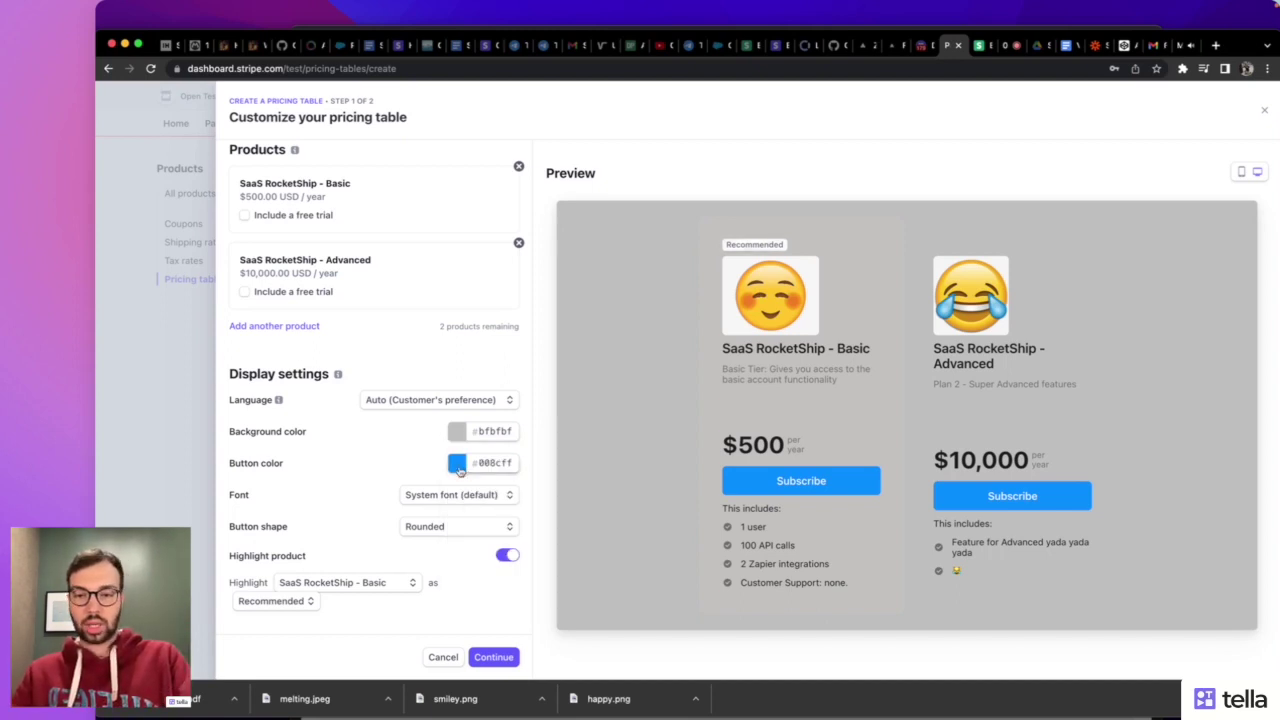
pyautogui.click(458, 466)
pyautogui.moveTo(479, 493)
pyautogui.mouseDown()
pyautogui.moveTo(490, 508)
pyautogui.moveTo(482, 492)
pyautogui.mouseUp()
pyautogui.click(444, 480)
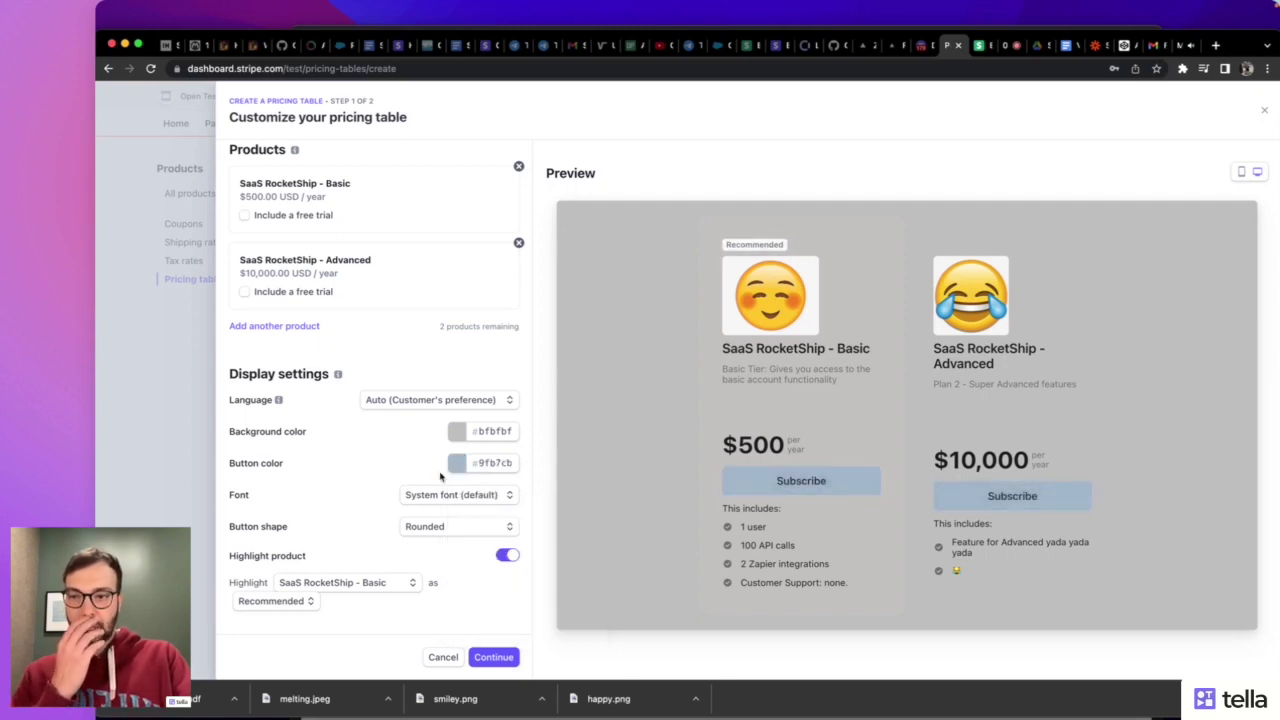
# Add SaaS RocketShip - Super Enterprise ($50,000/year) as the third product
pyautogui.click(277, 327)
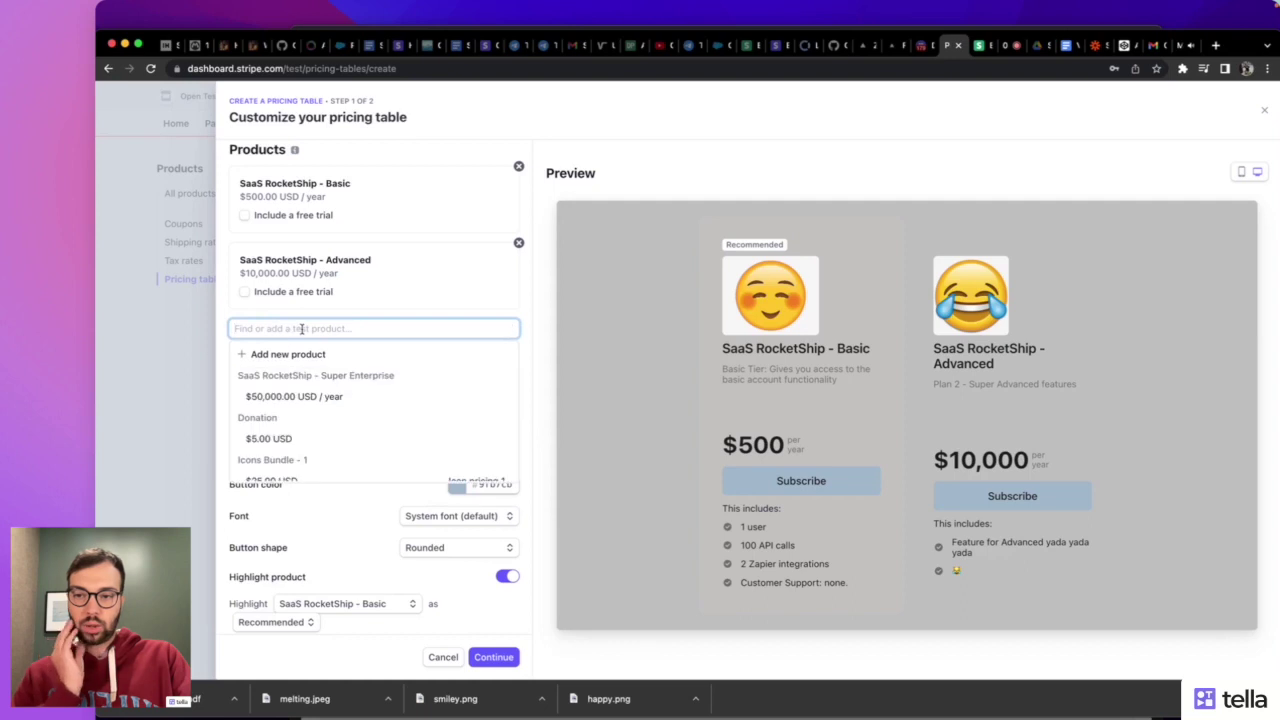
pyautogui.click(330, 395)
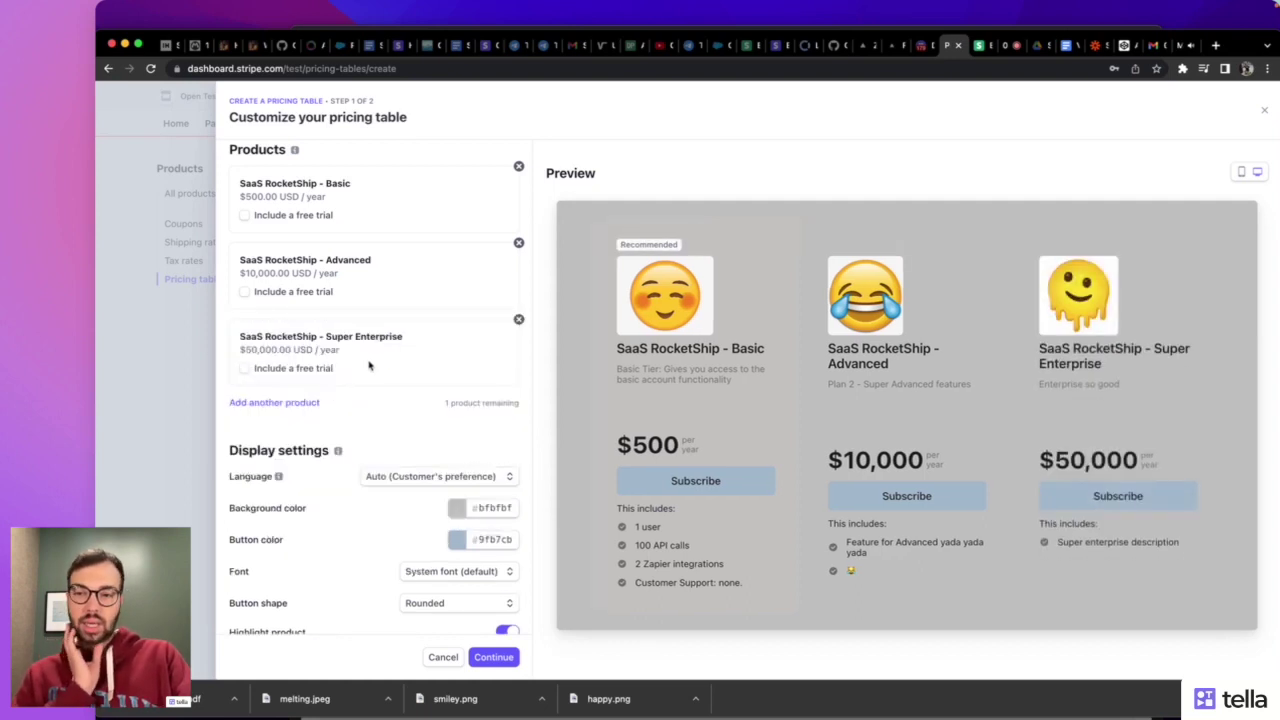
pyautogui.scroll(-3, 375, 375)
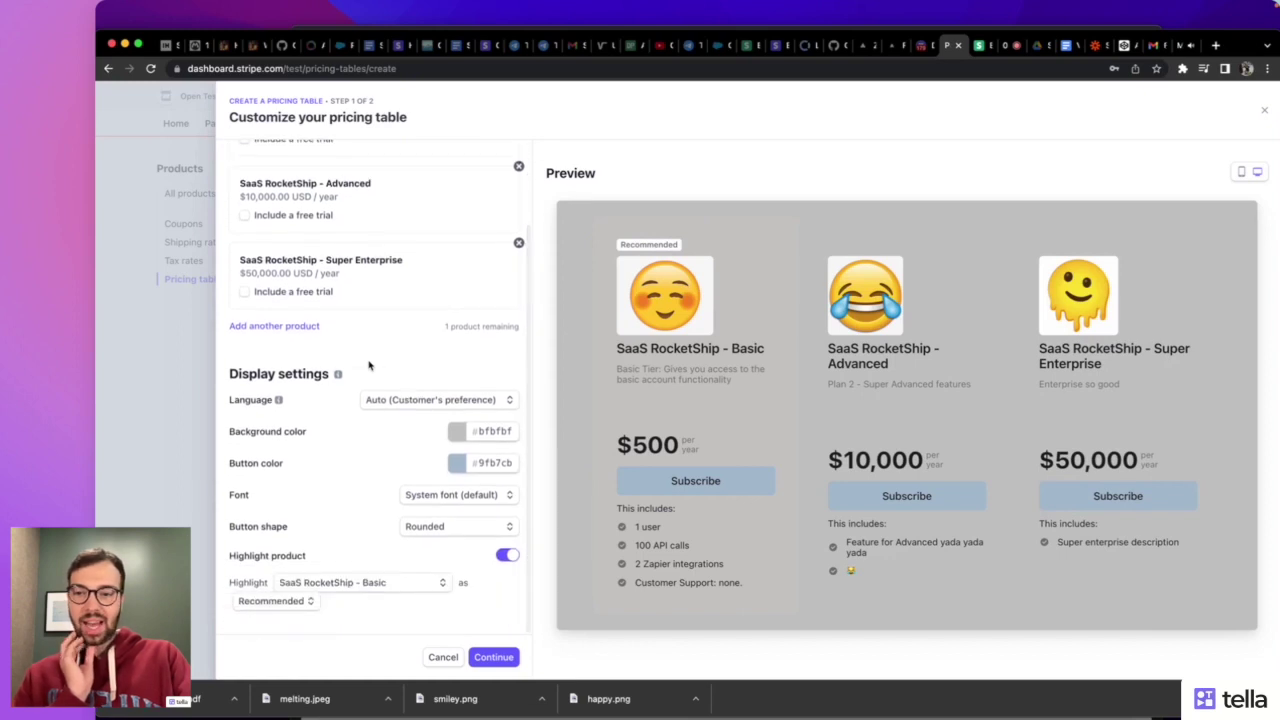
pyautogui.scroll(2, 306, 289)
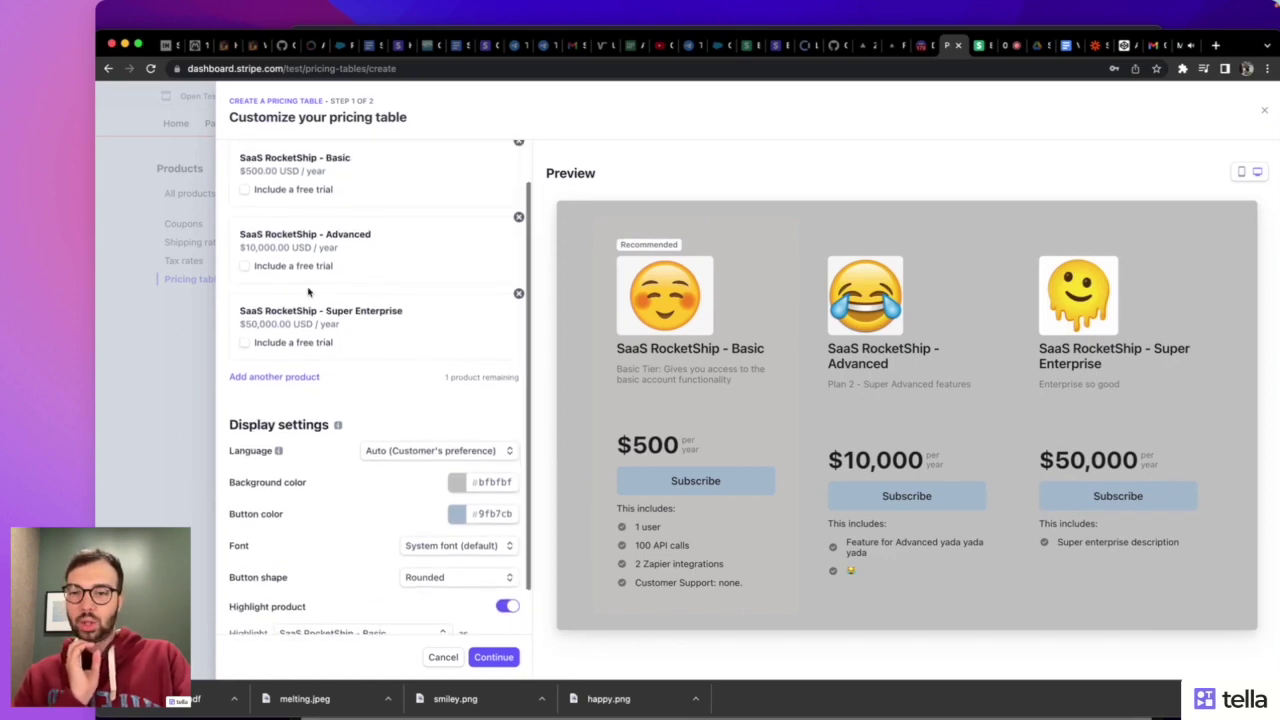
# Give the Basic plan a 7-day free trial and continue to the payment step
pyautogui.click(246, 203)
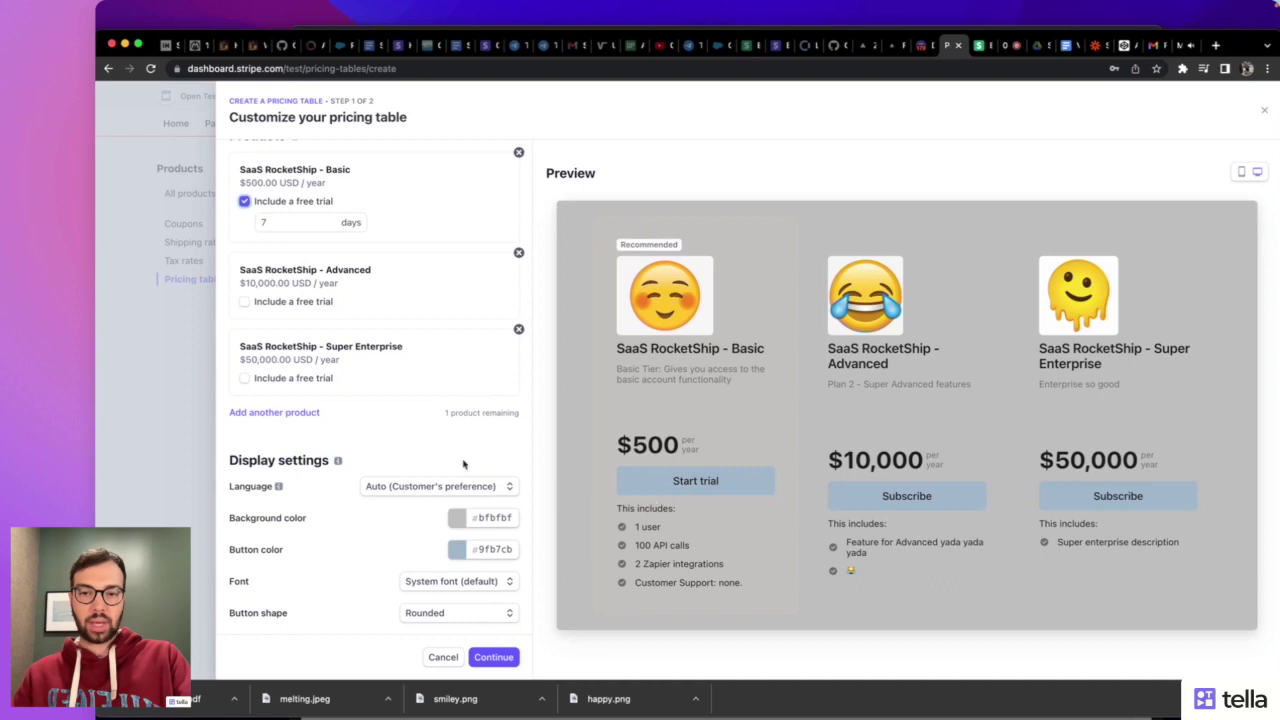
pyautogui.scroll(-2, 383, 395)
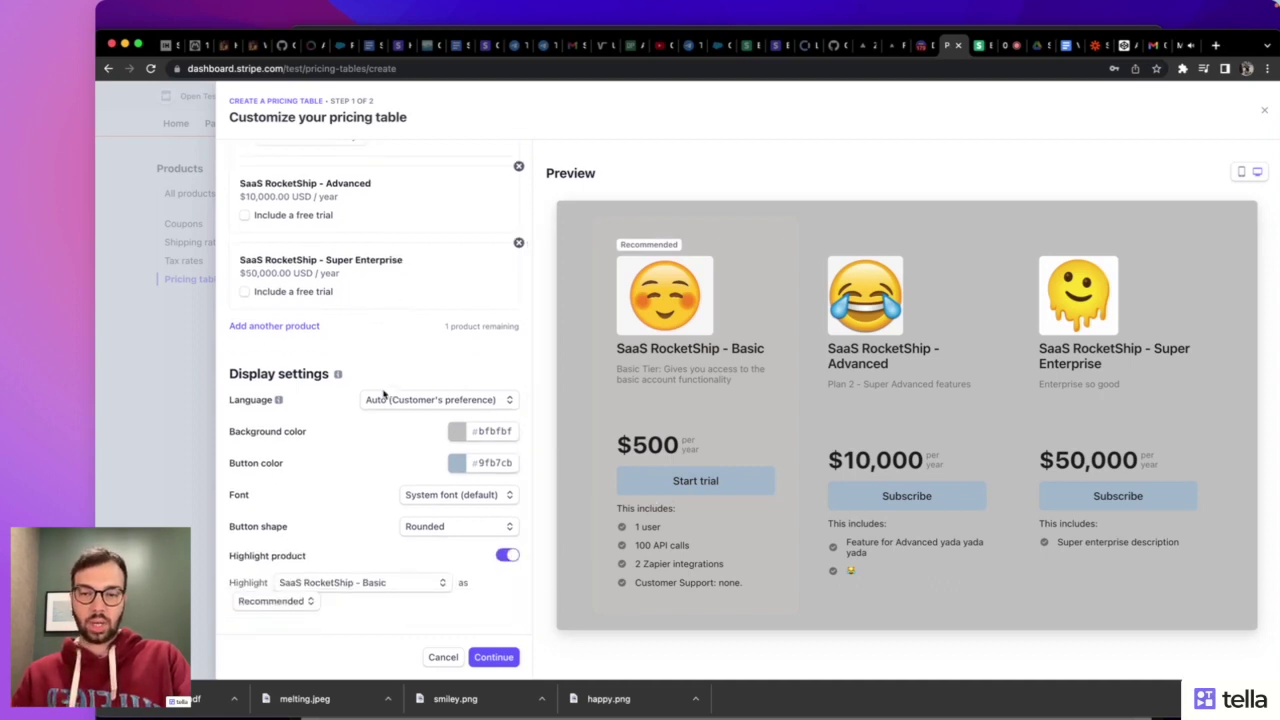
pyautogui.scroll(2, 383, 395)
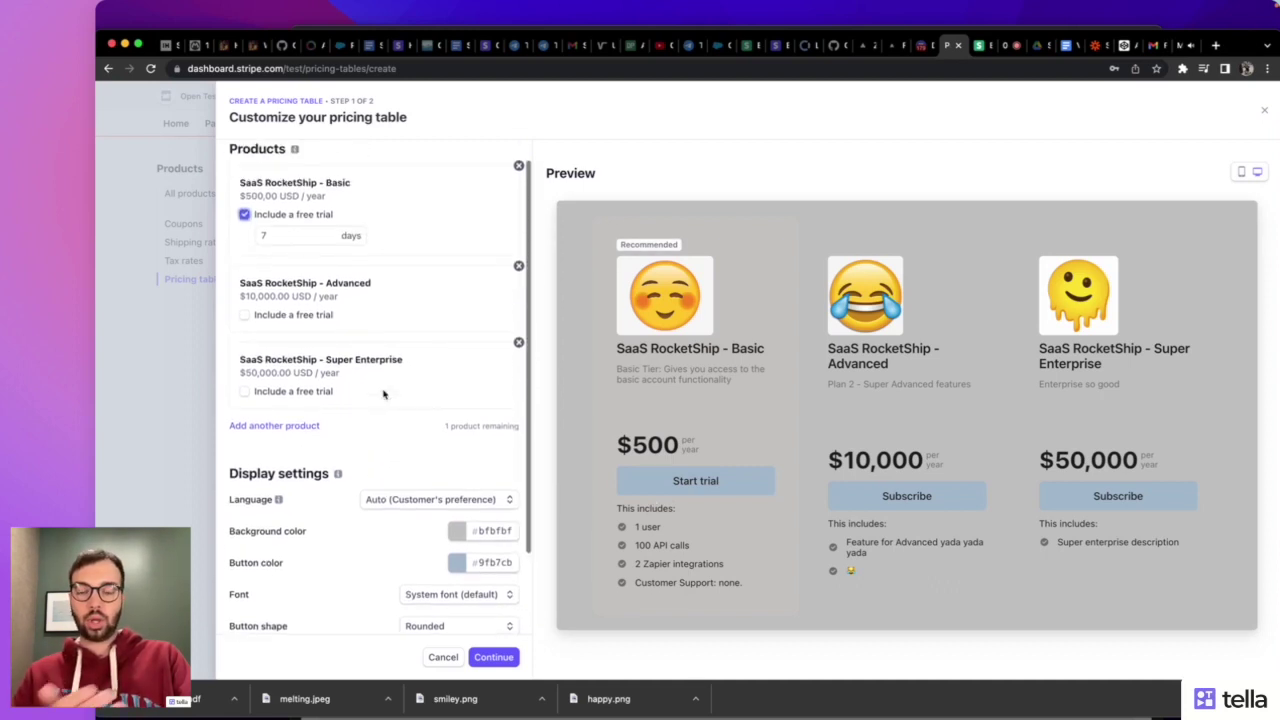
pyautogui.scroll(-1, 383, 395)
pyautogui.scroll(-1, 383, 395)
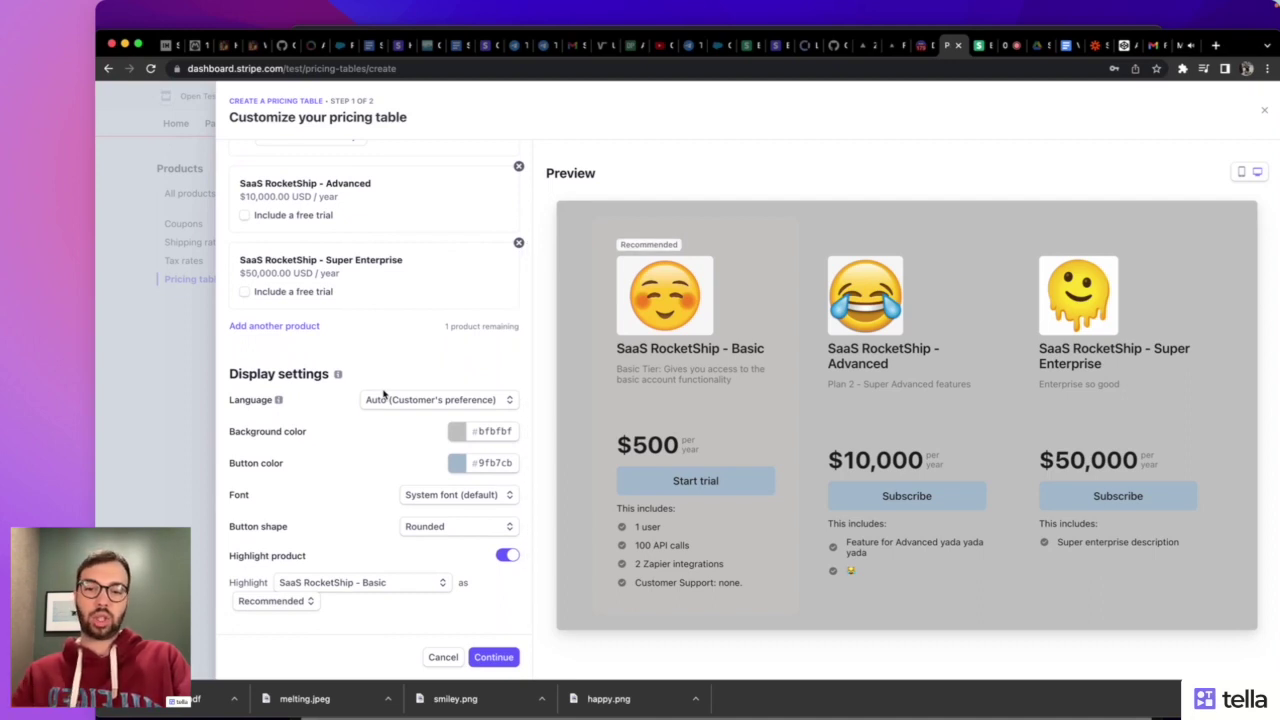
pyautogui.scroll(2, 383, 393)
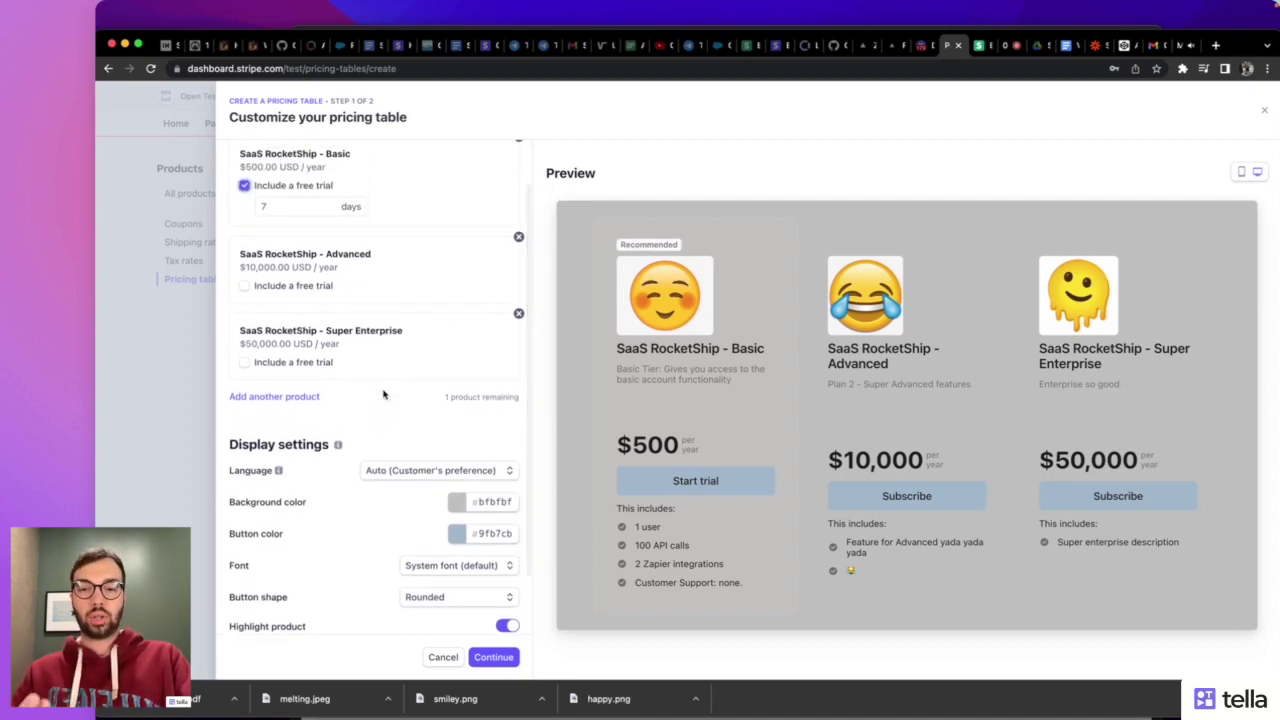
pyautogui.scroll(-2, 383, 393)
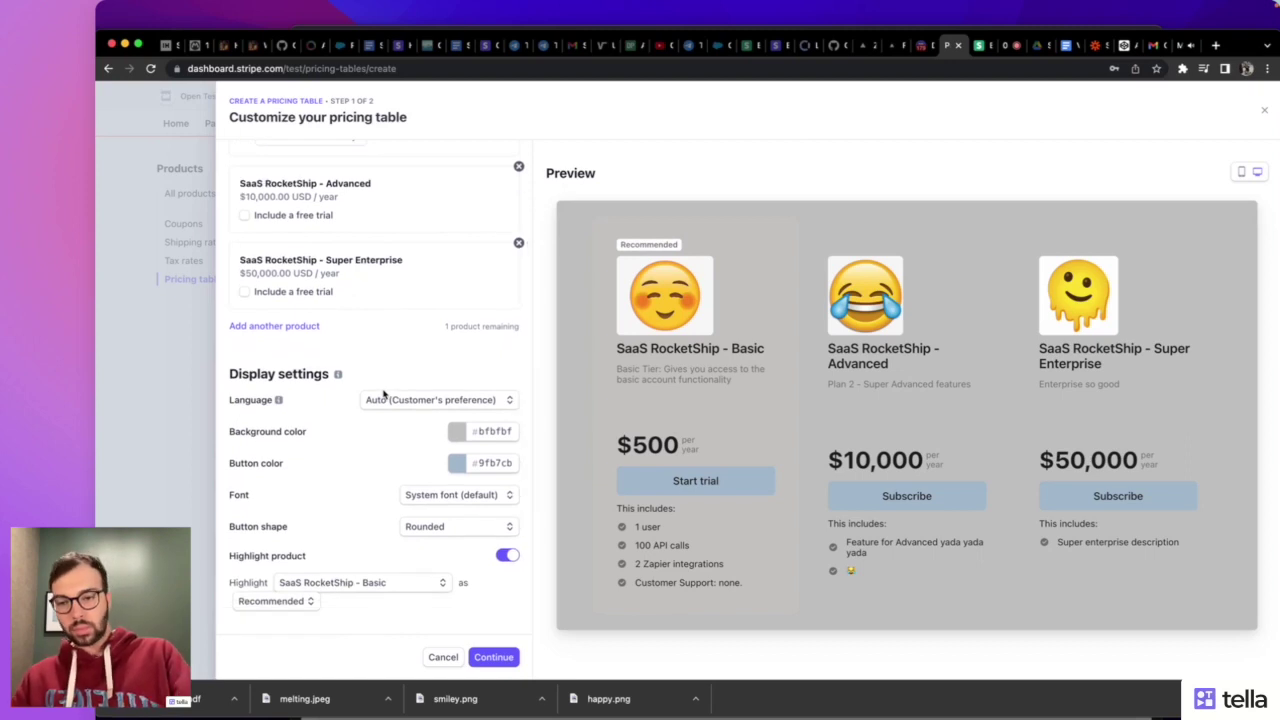
pyautogui.scroll(2, 383, 393)
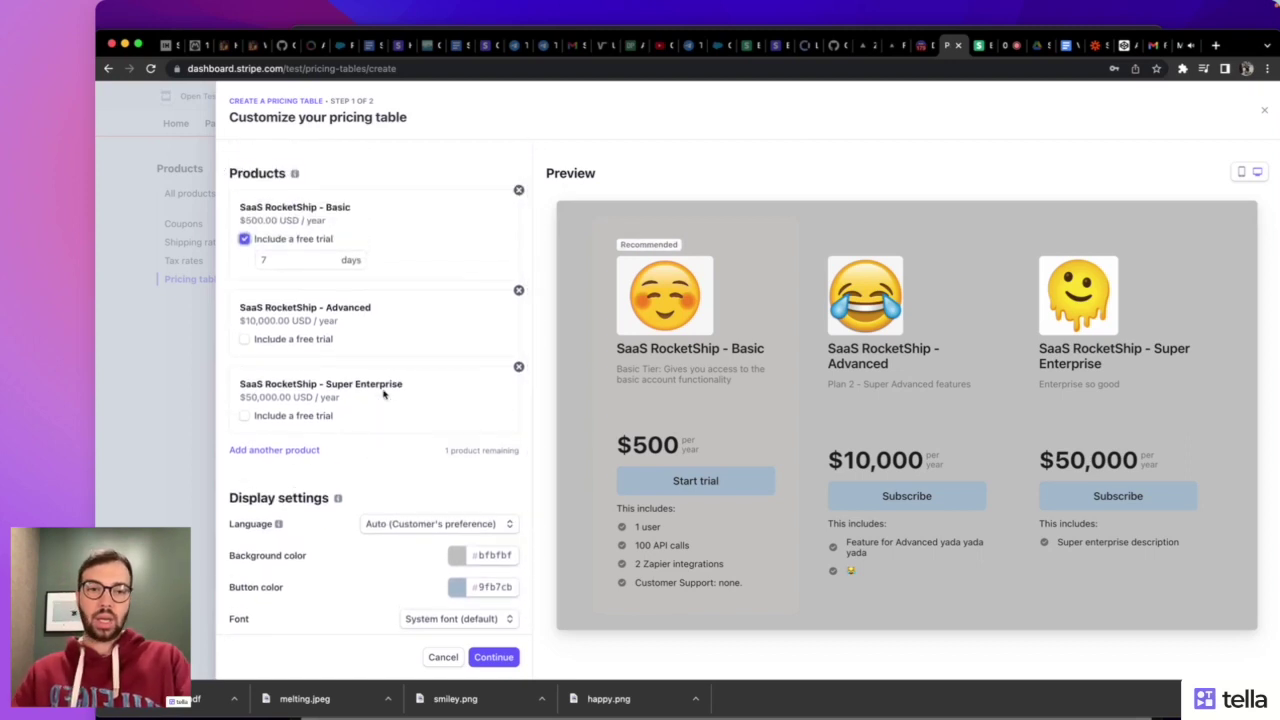
pyautogui.scroll(-3, 383, 393)
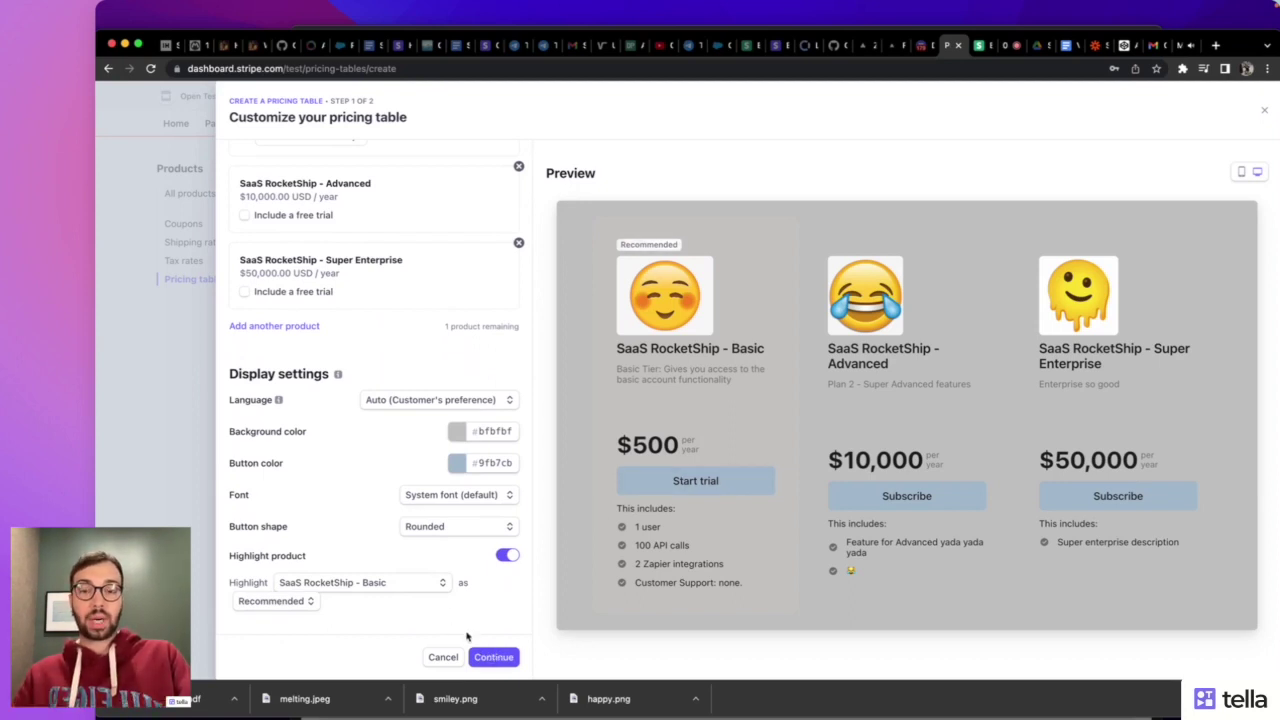
pyautogui.click(490, 657)
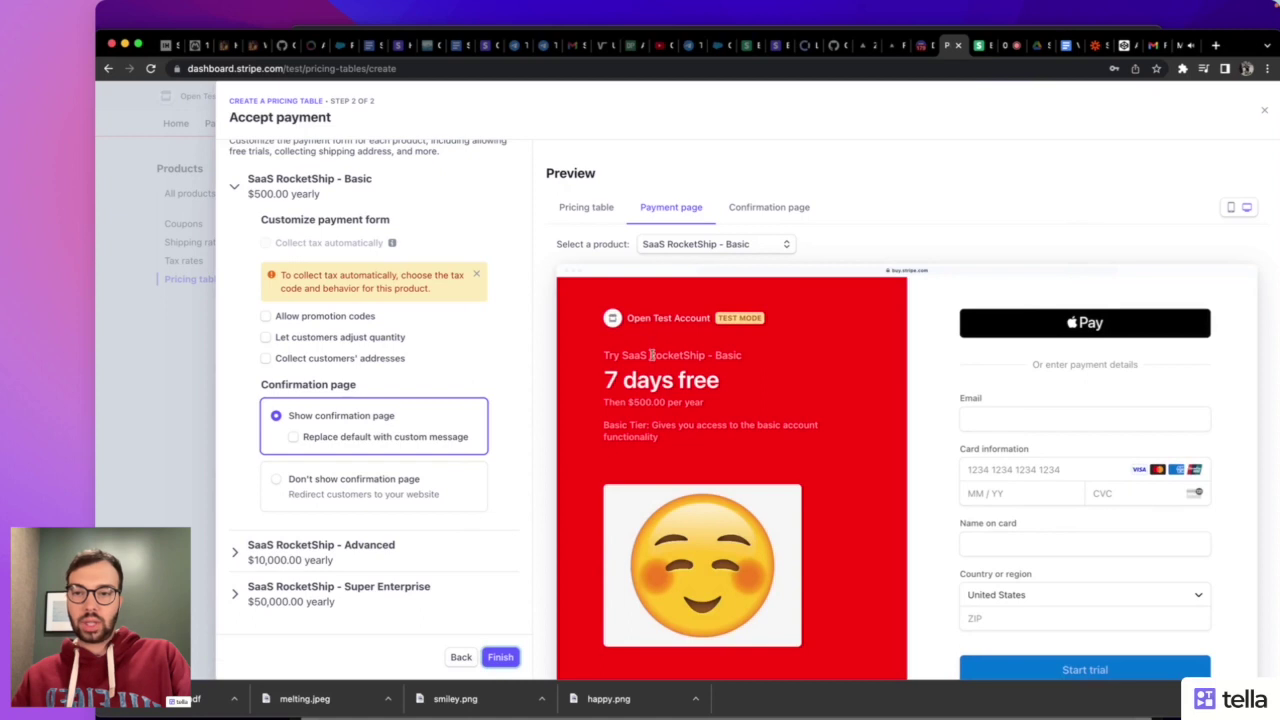
# Expand and collapse the Basic, Advanced and Super Enterprise payment options to review them
pyautogui.scroll(-3, 651, 355)
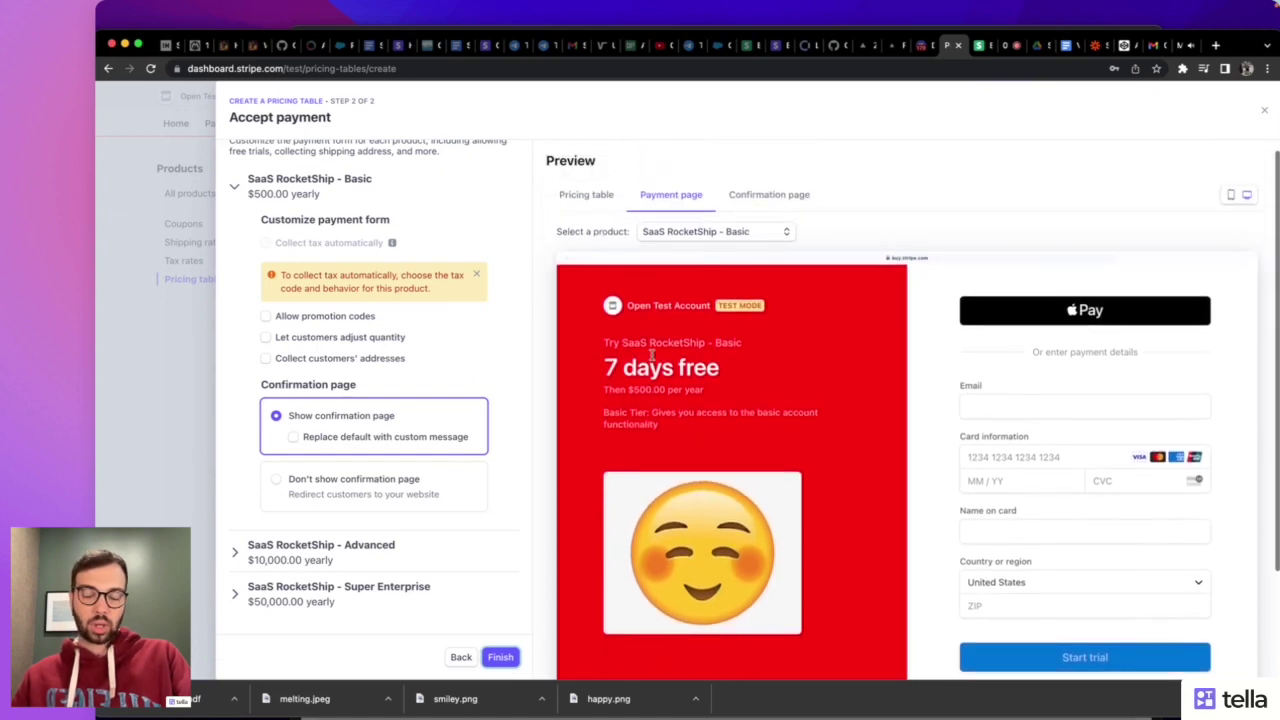
pyautogui.scroll(-1, 651, 359)
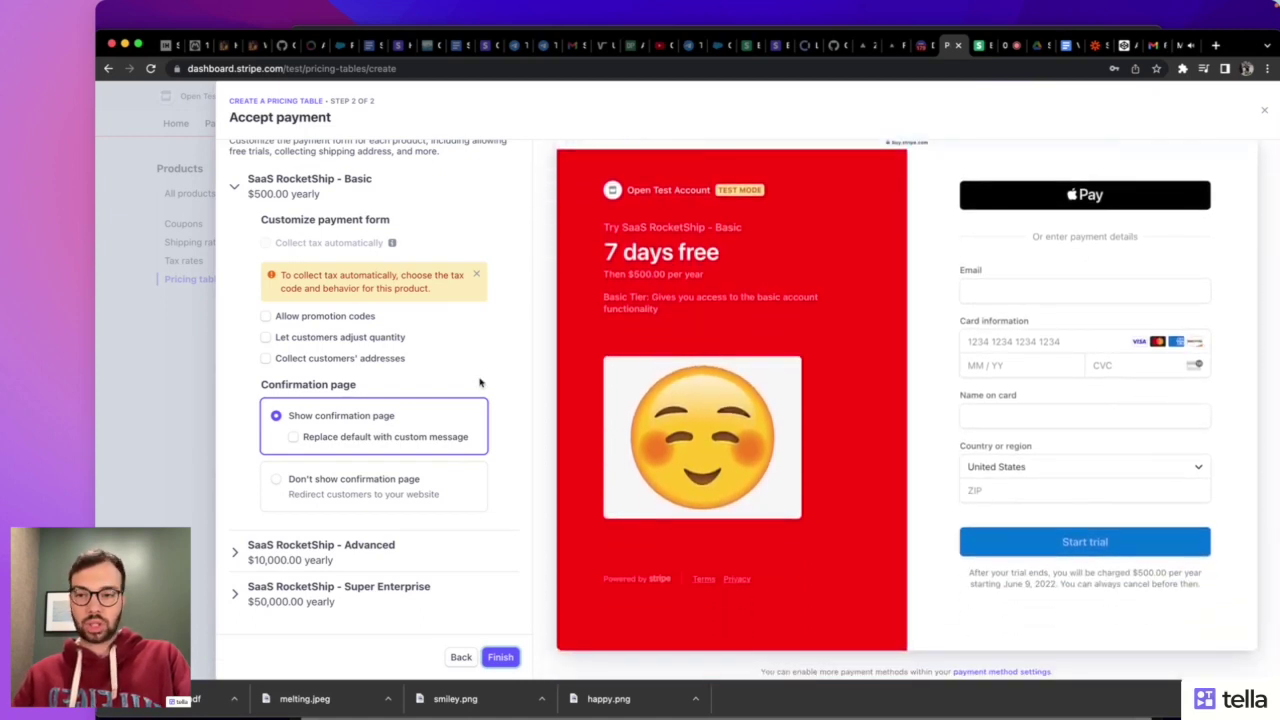
pyautogui.scroll(-1, 634, 388)
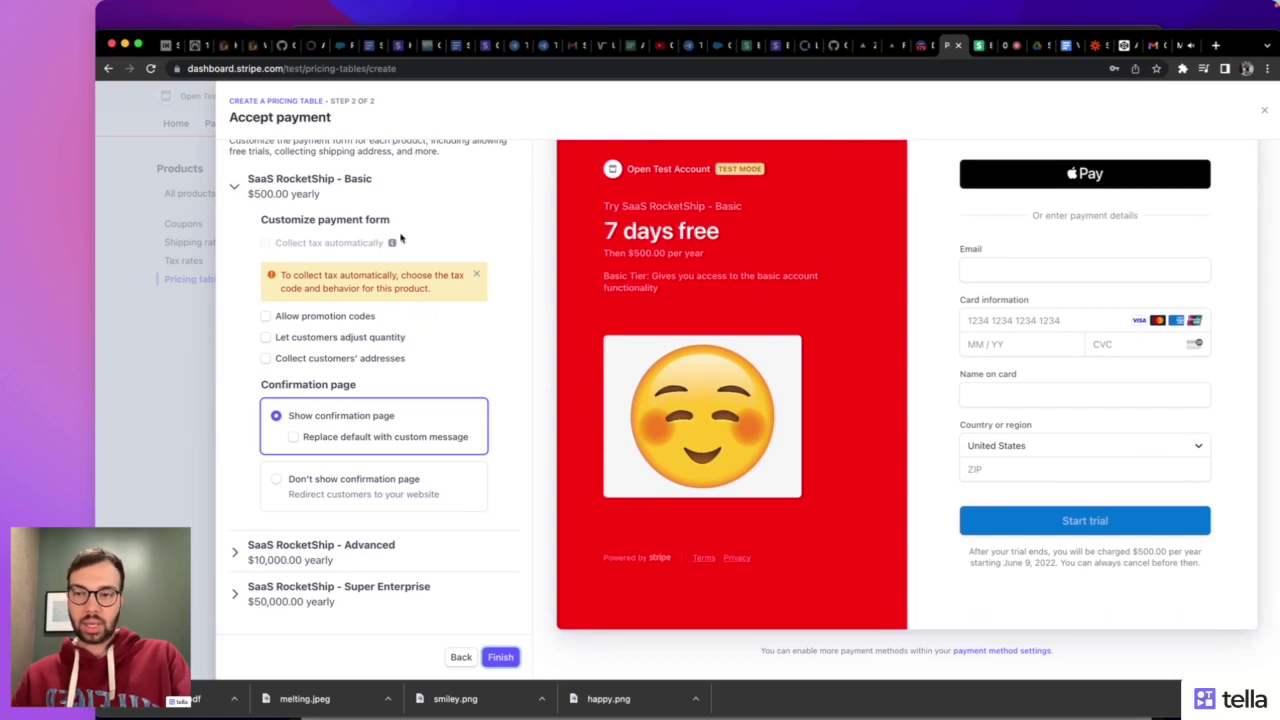
pyautogui.click(237, 189)
pyautogui.click(236, 283)
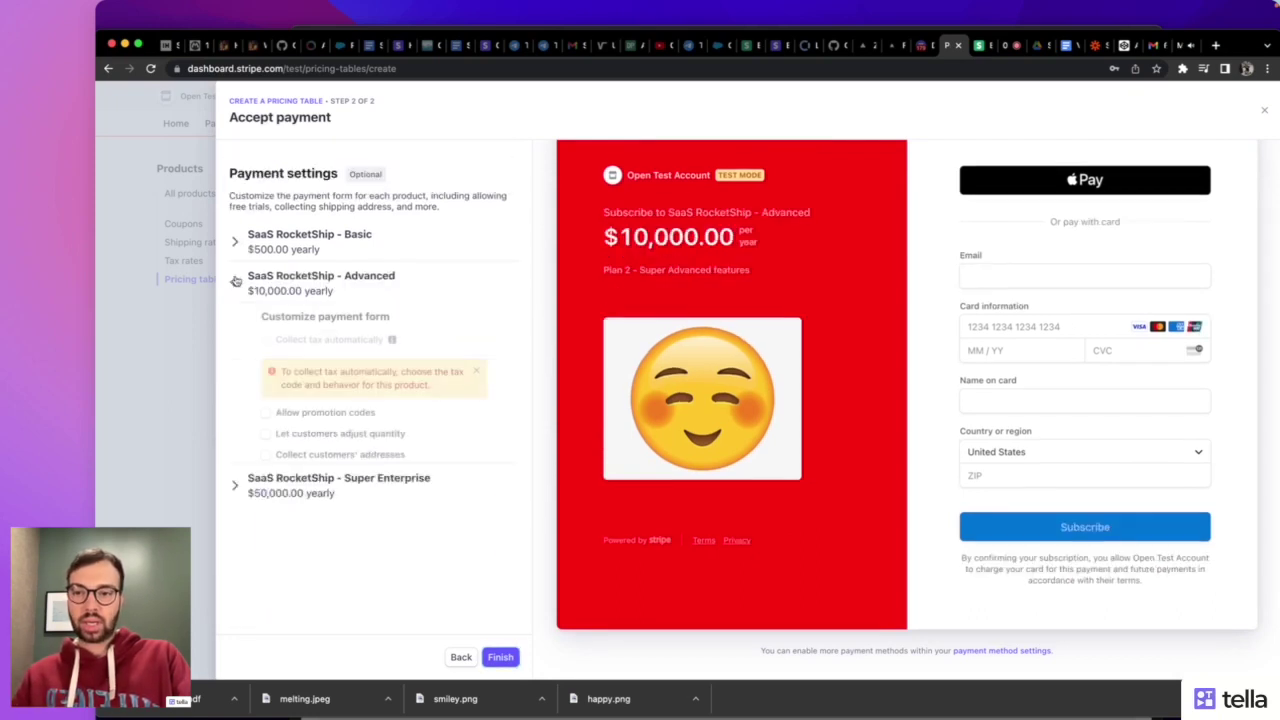
pyautogui.click(236, 283)
pyautogui.click(233, 321)
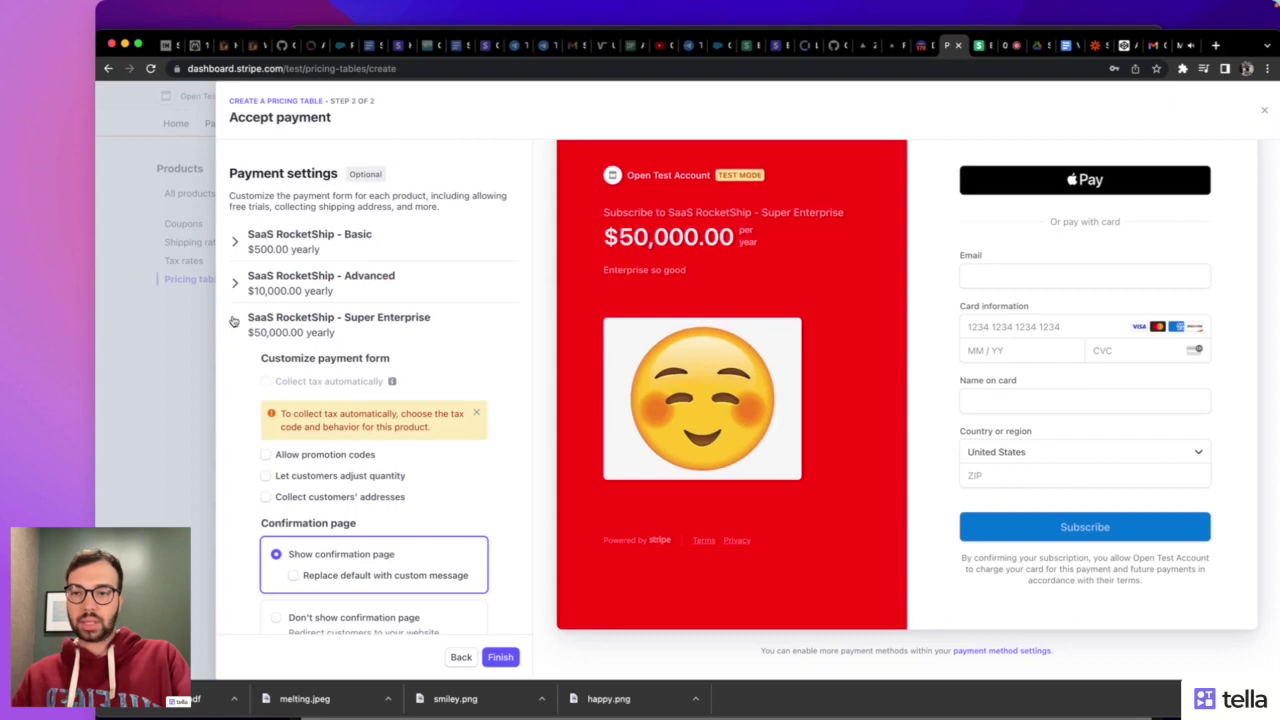
pyautogui.click(233, 321)
pyautogui.click(233, 321)
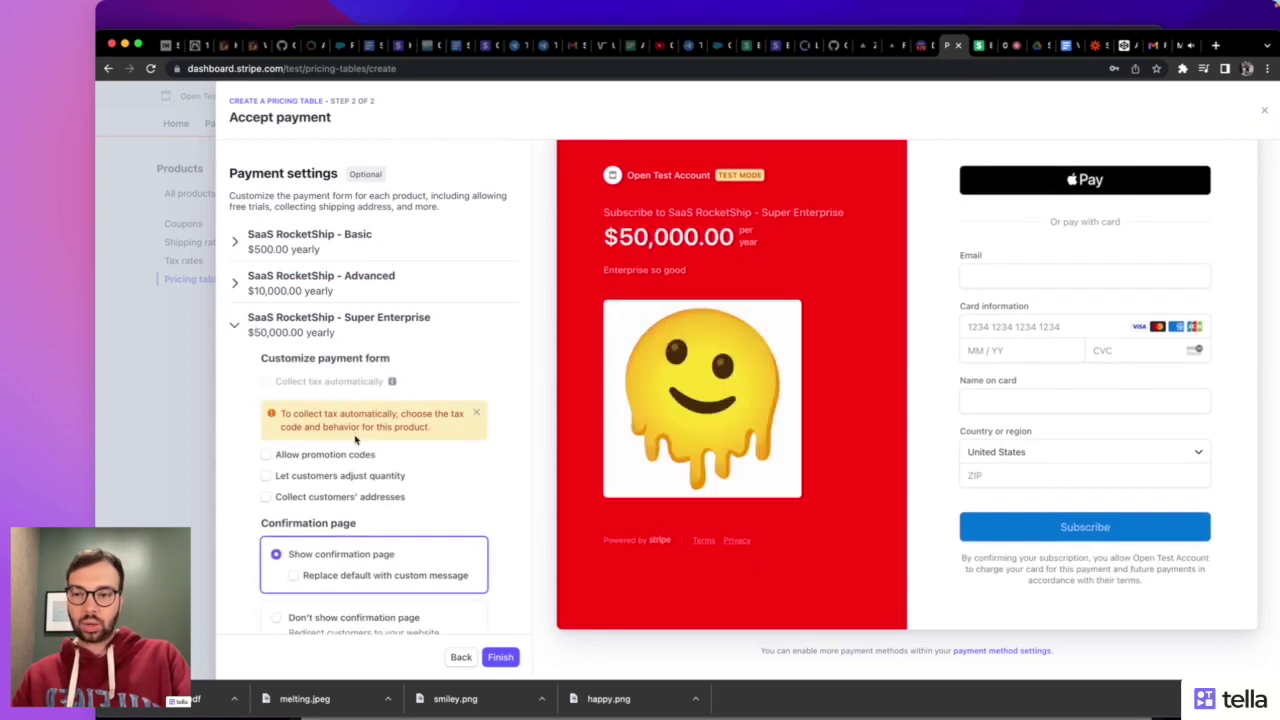
pyautogui.scroll(-1, 351, 440)
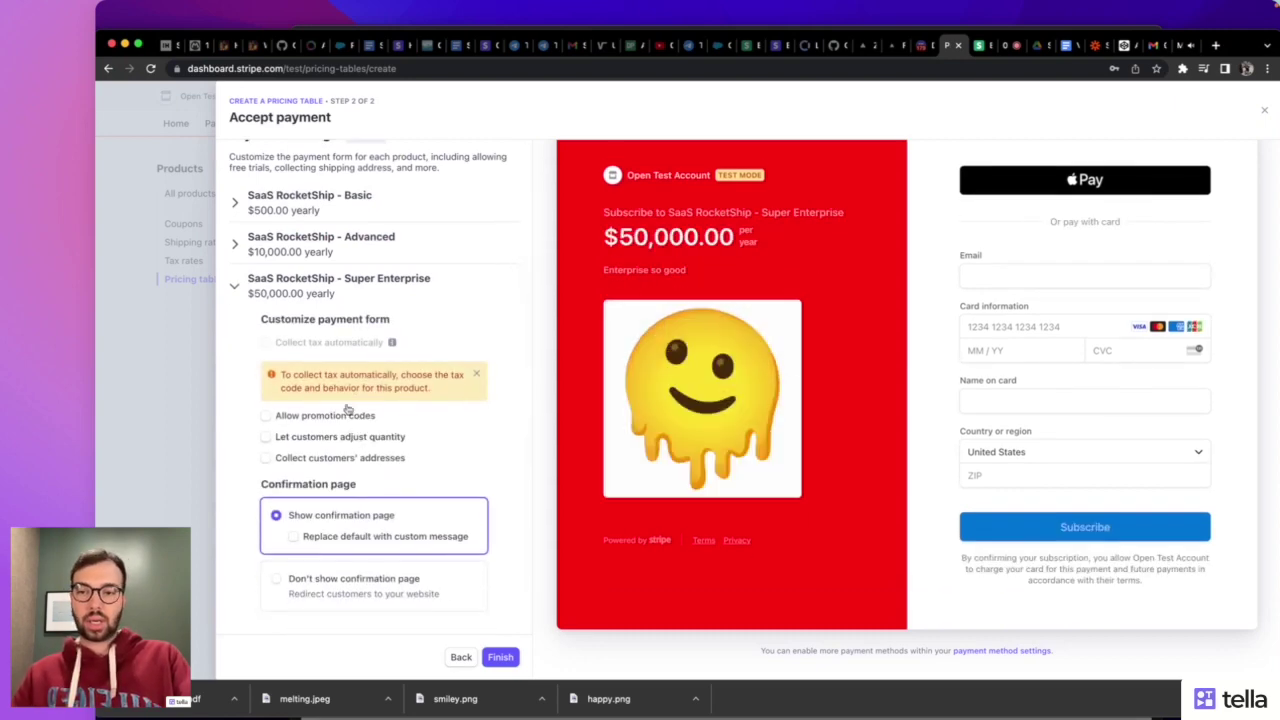
# Allow promotion codes on the Basic and Advanced plans
pyautogui.click(336, 195)
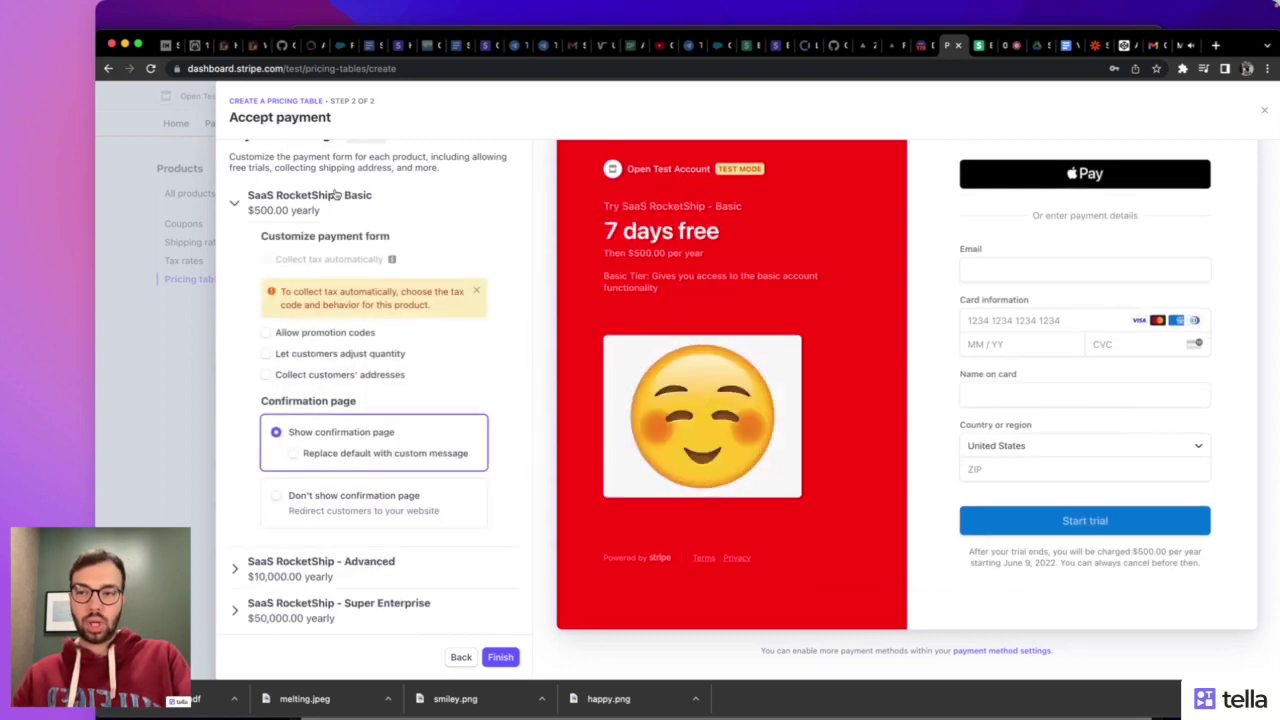
pyautogui.click(326, 334)
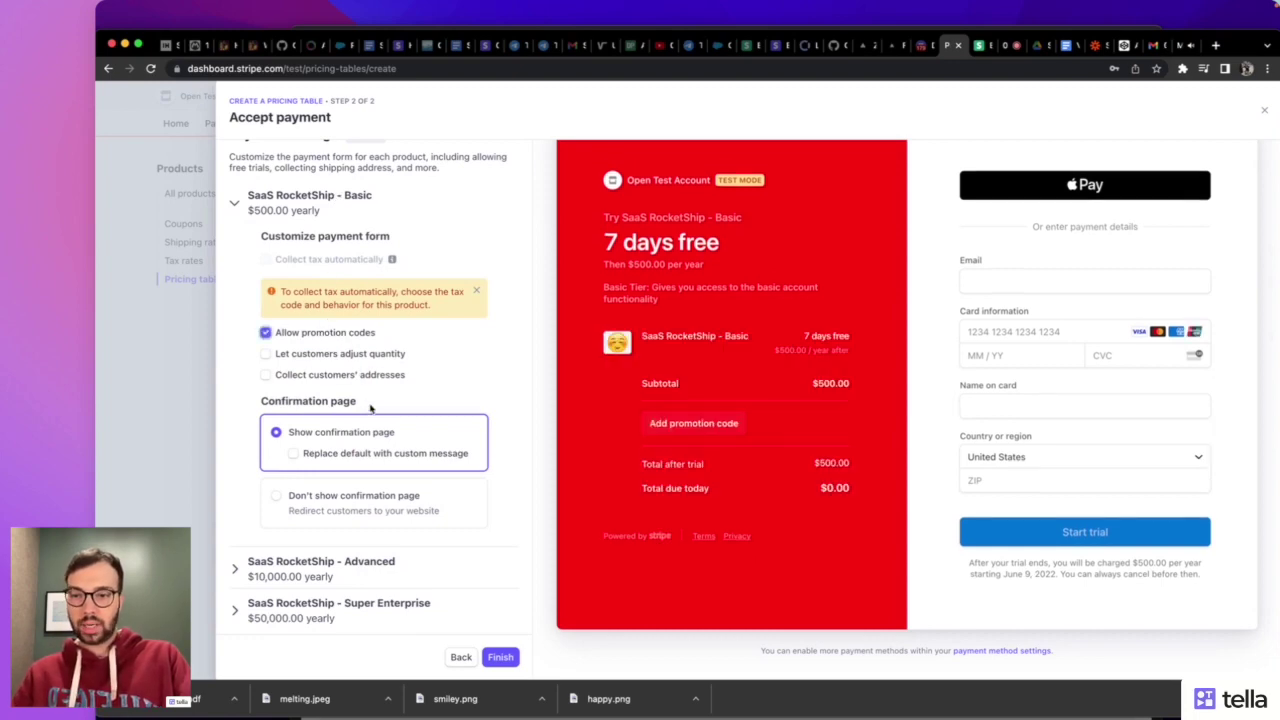
pyautogui.click(375, 570)
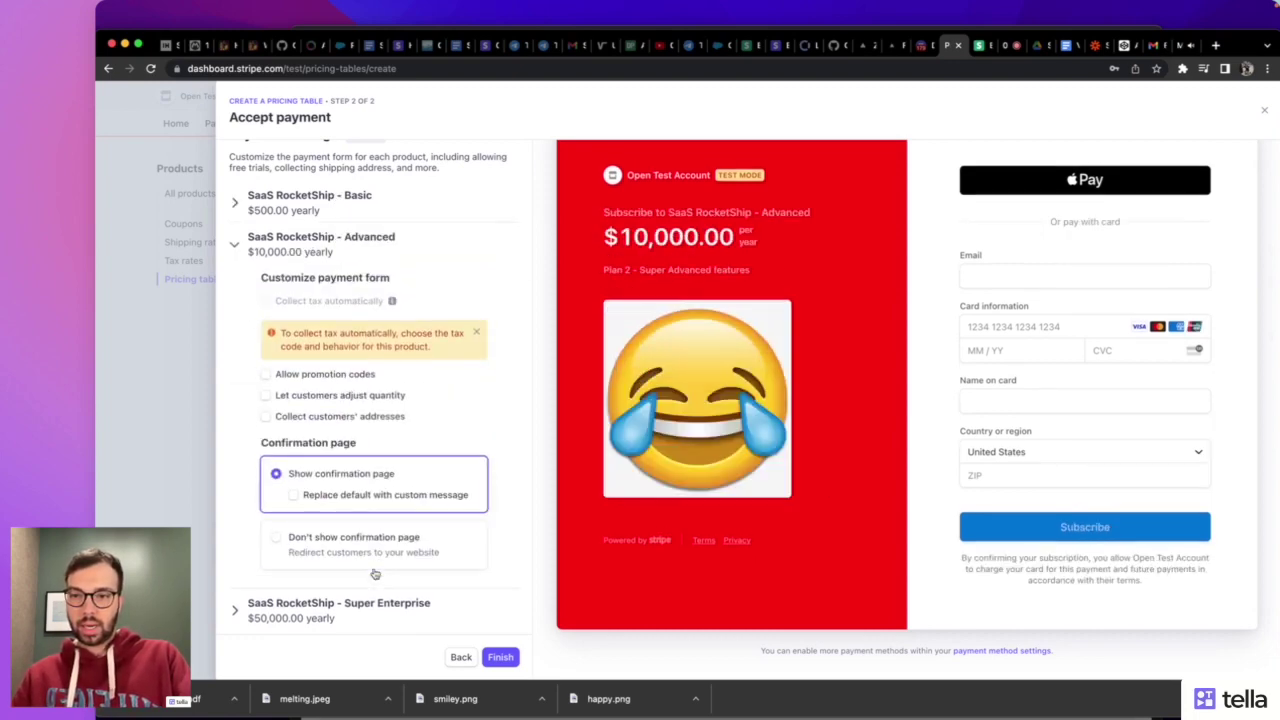
pyautogui.click(333, 375)
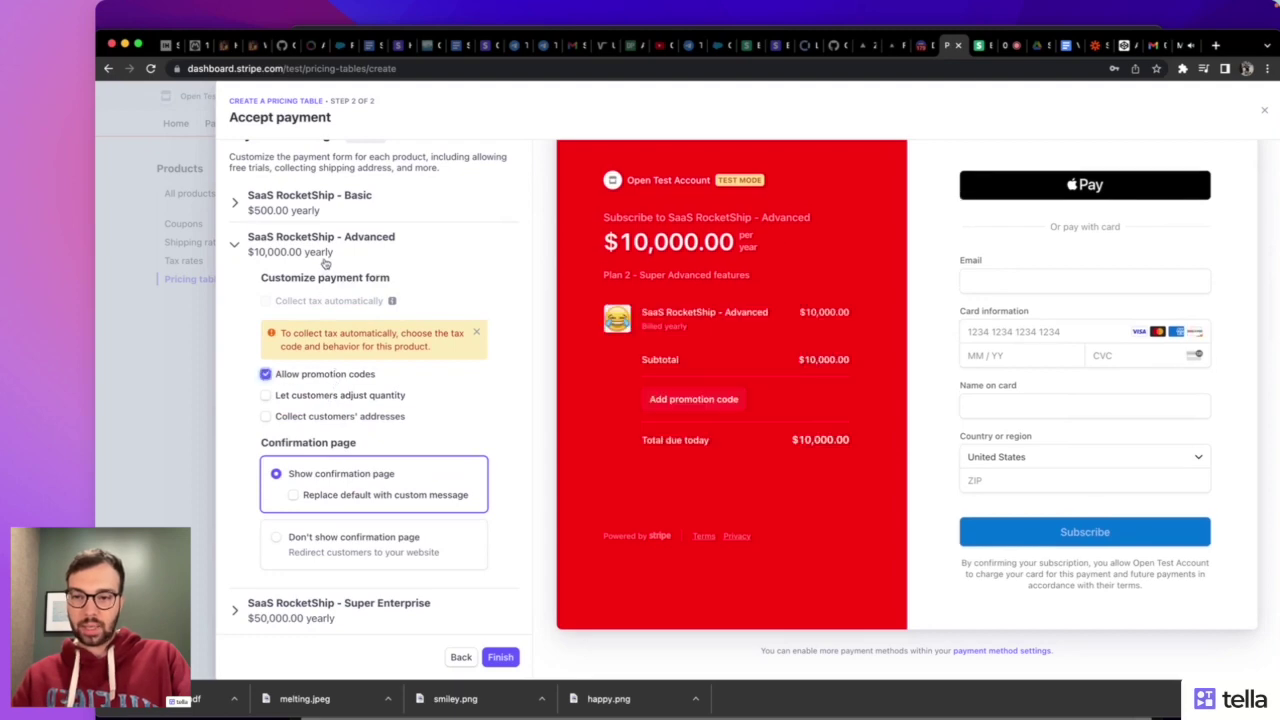
# Let customers adjust the Advanced plan quantity between 1 and 10
pyautogui.click(366, 398)
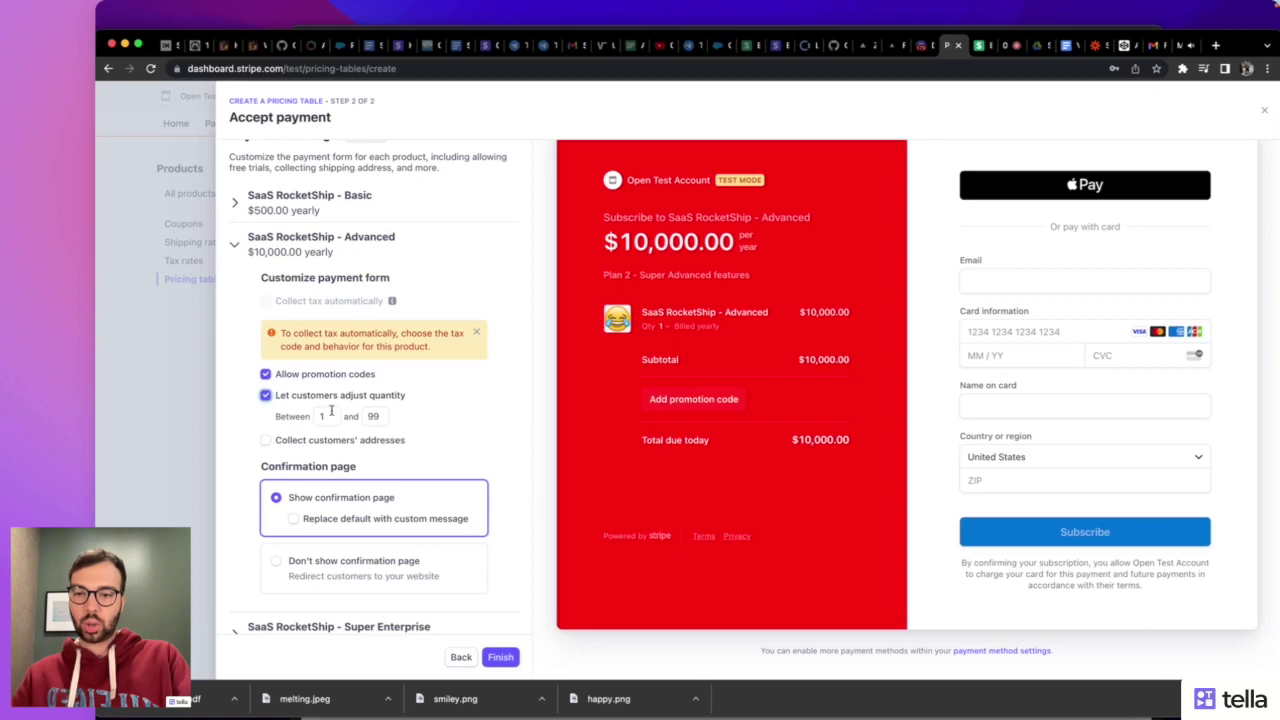
pyautogui.doubleClick(373, 416)
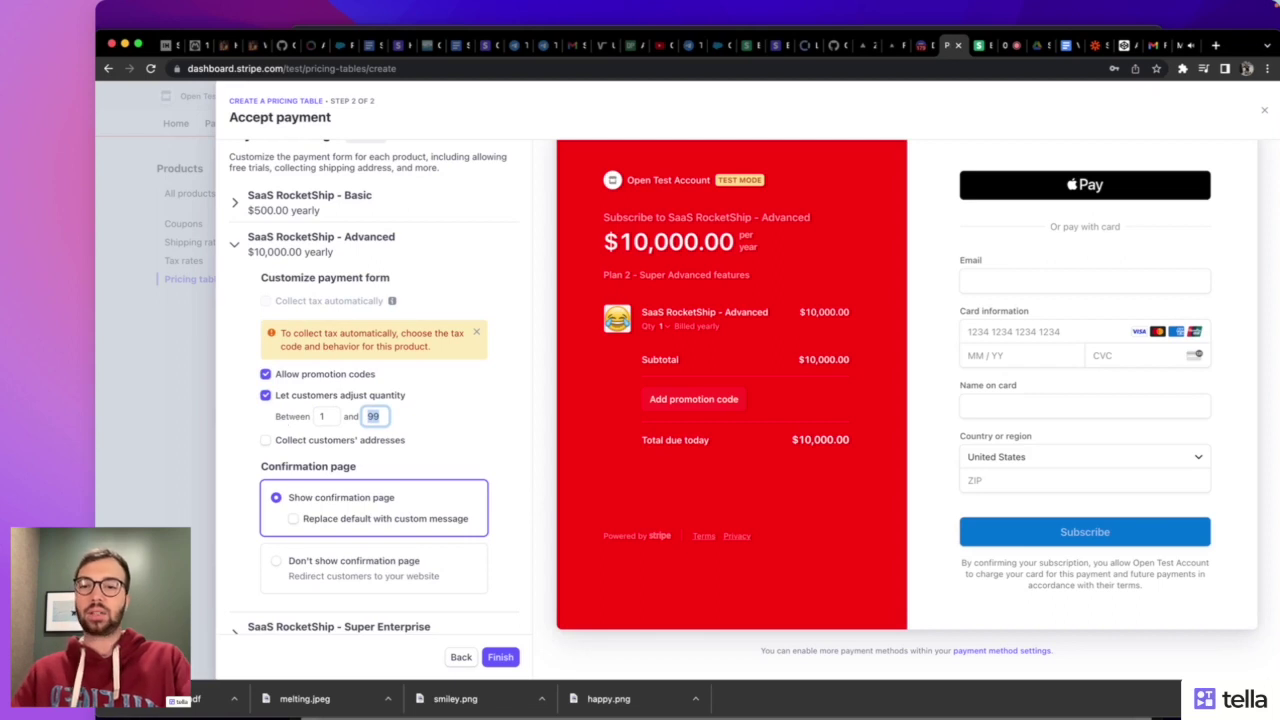
pyautogui.write('2')
pyautogui.press('BackSpace')
pyautogui.write('10')
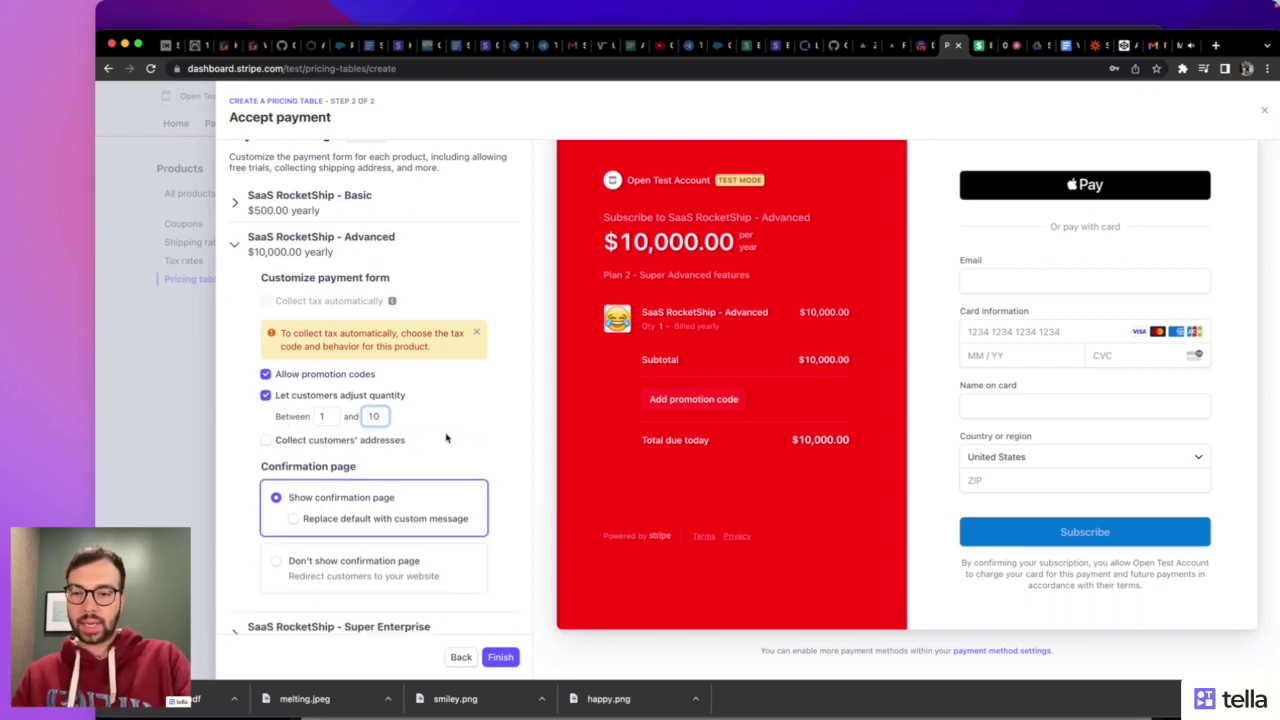
pyautogui.click(449, 440)
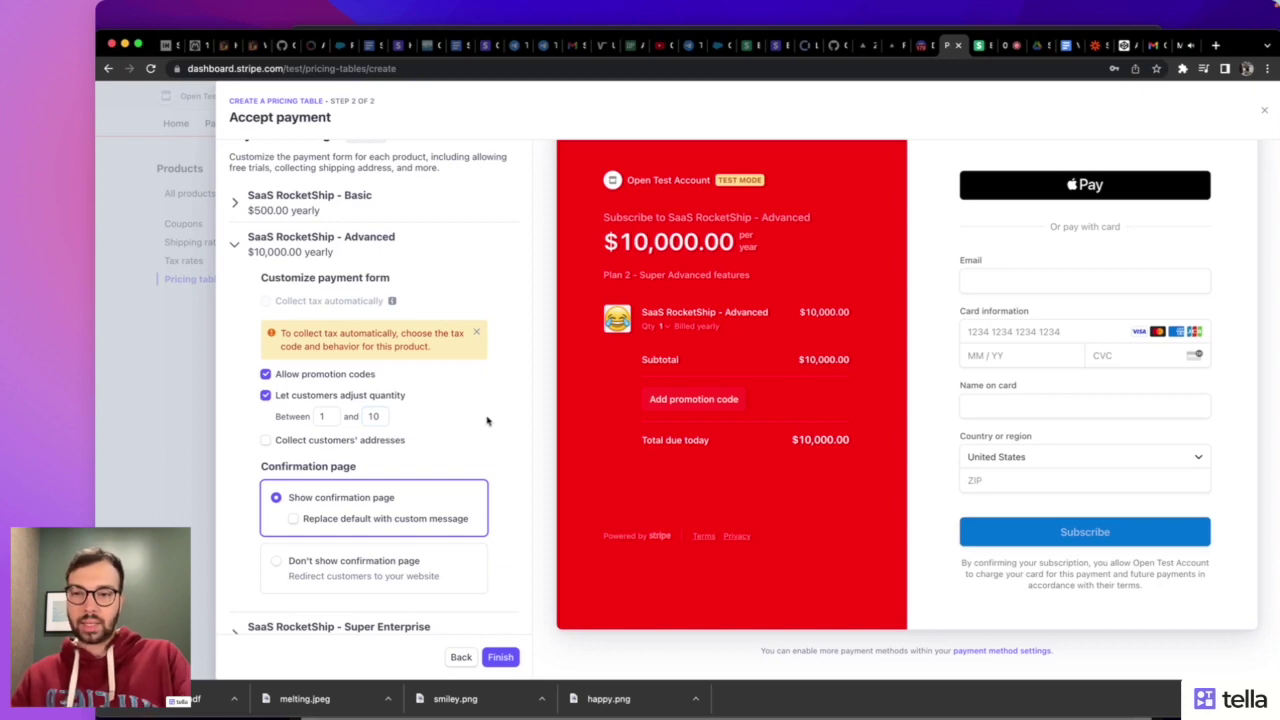
pyautogui.scroll(-2, 487, 421)
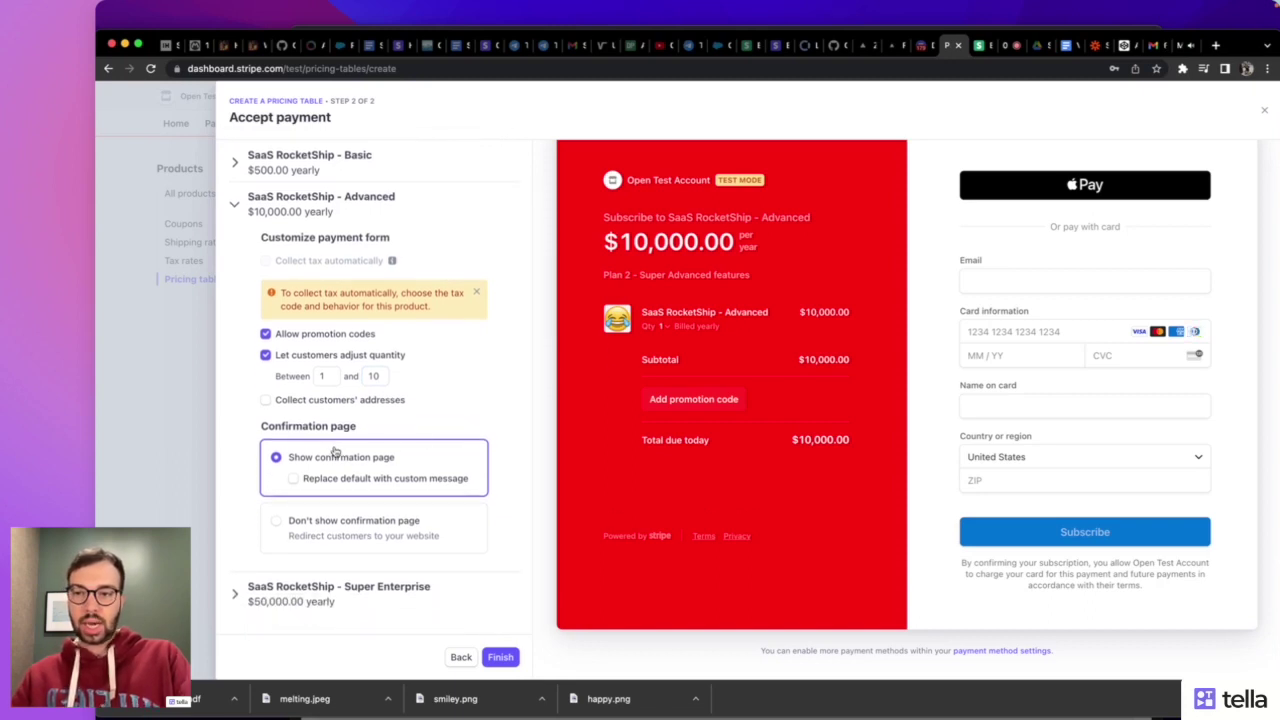
pyautogui.click(330, 522)
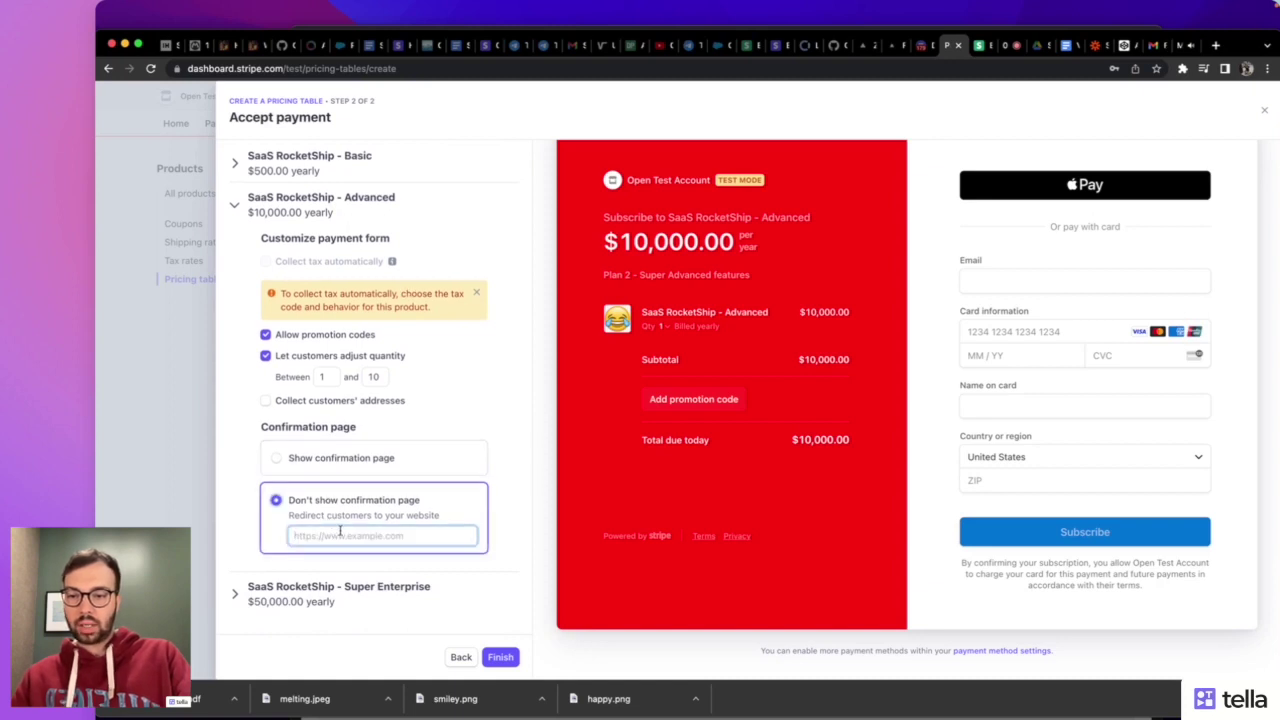
pyautogui.write('https')
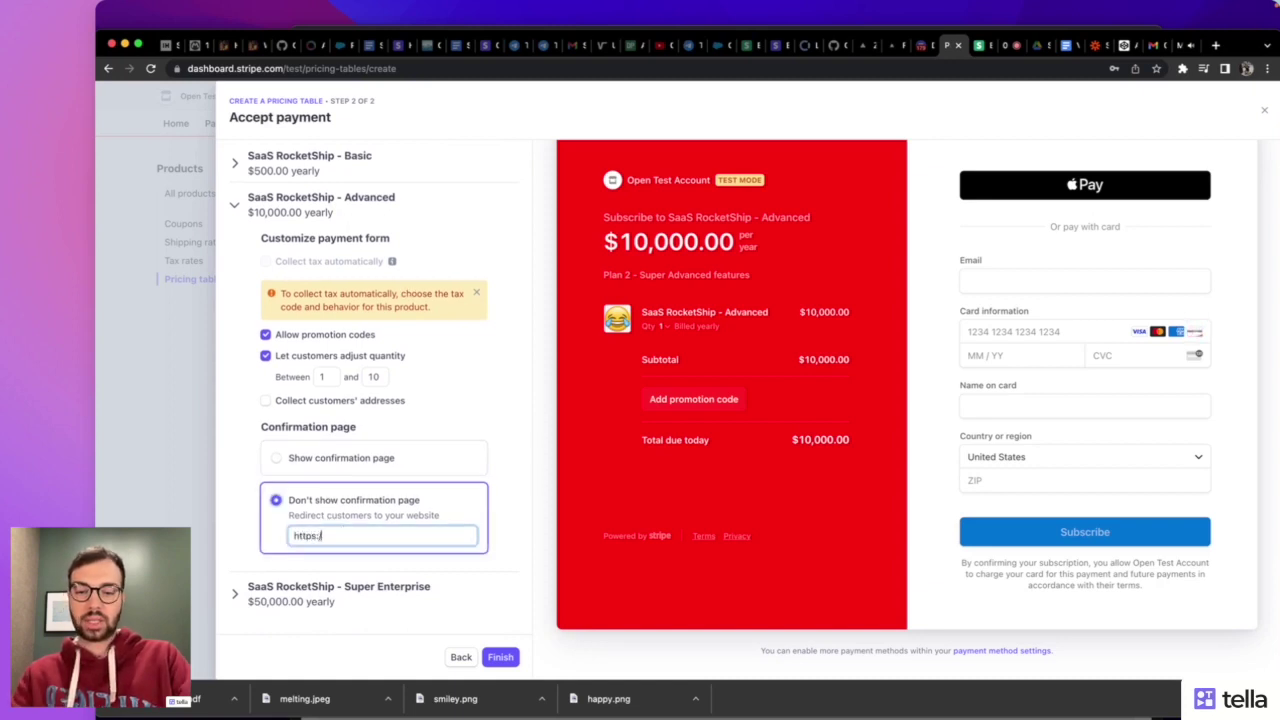
pyautogui.write('://www.goo')
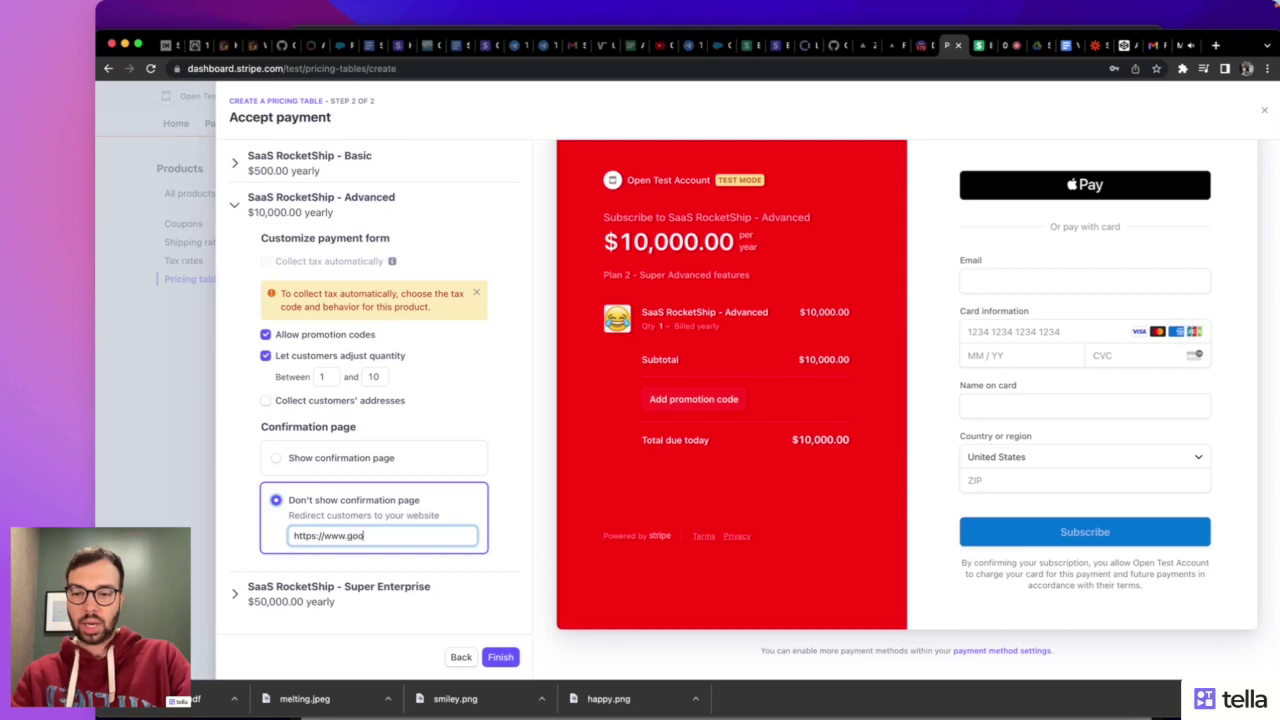
pyautogui.write('gle.com')
pyautogui.press('super+a')
pyautogui.press('super+c')
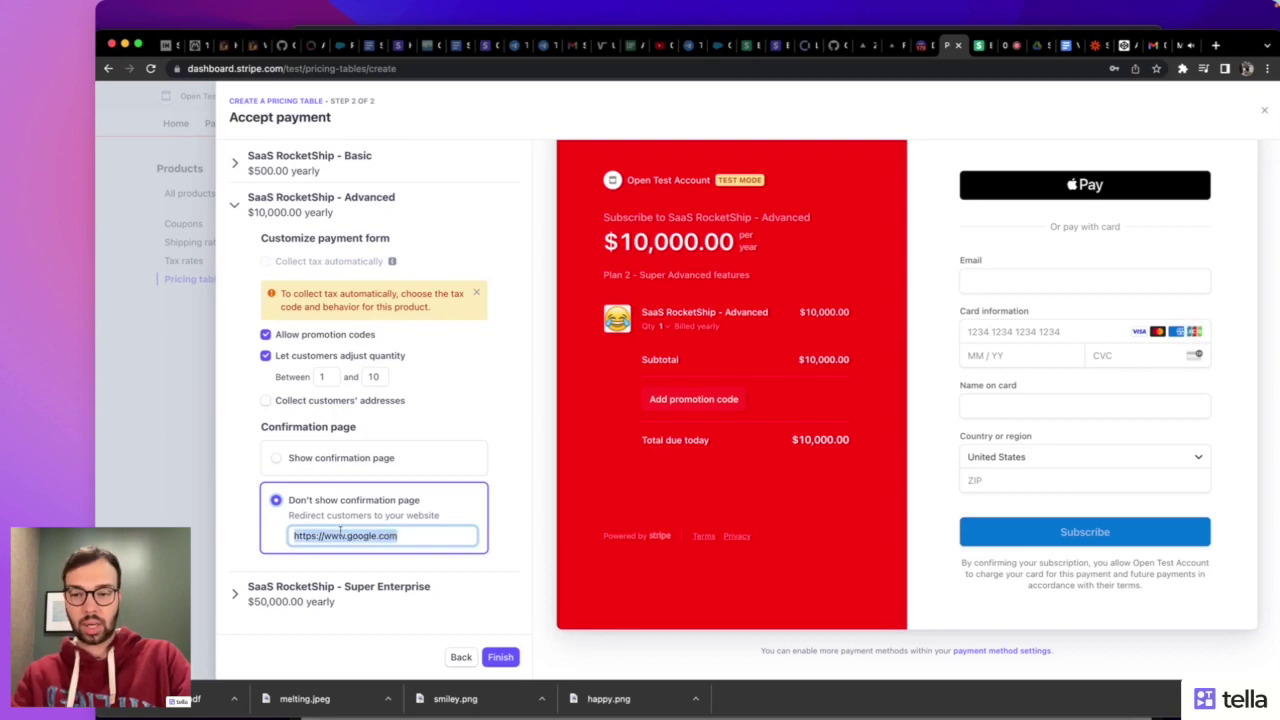
pyautogui.click(337, 596)
pyautogui.click(348, 564)
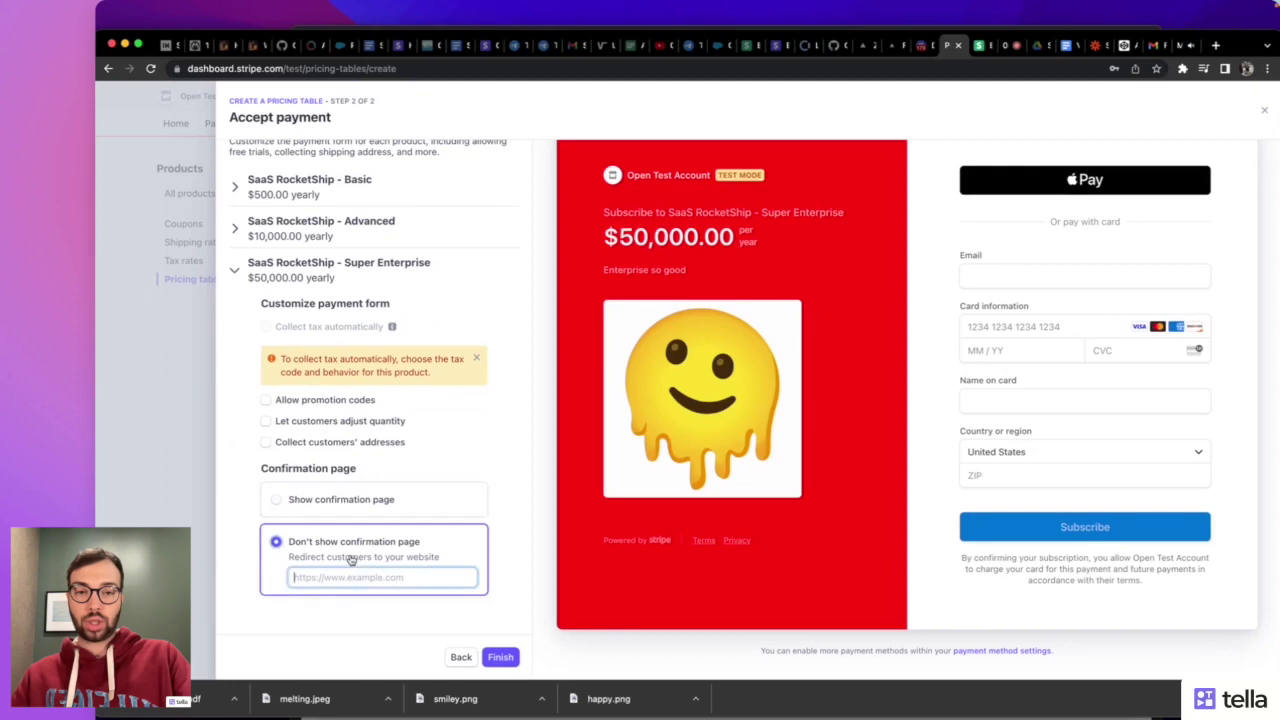
pyautogui.press('super+v')
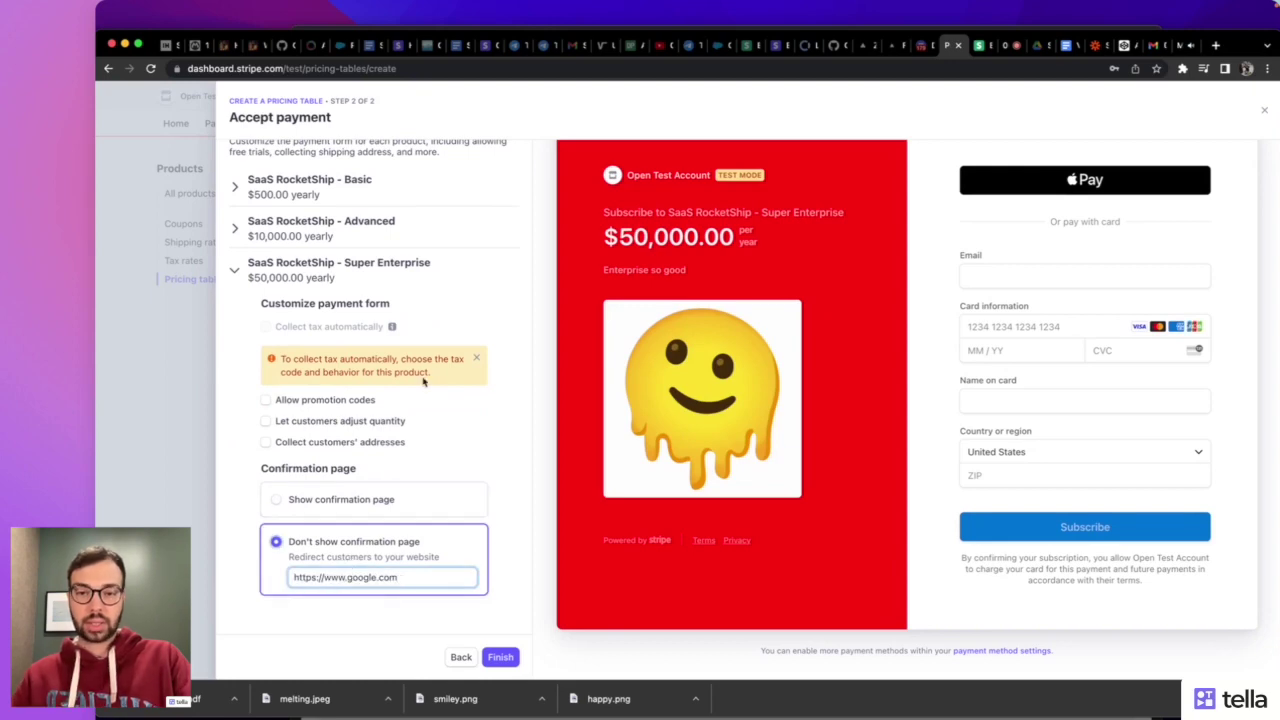
pyautogui.click(366, 190)
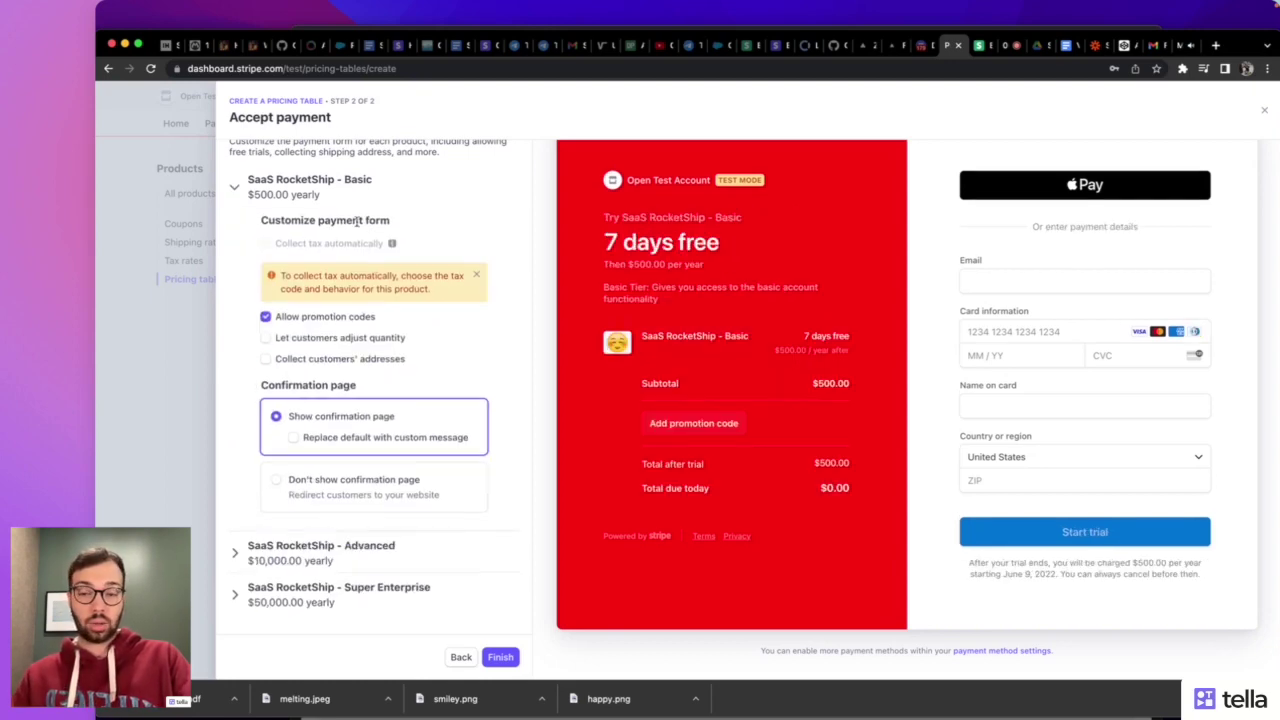
pyautogui.click(352, 492)
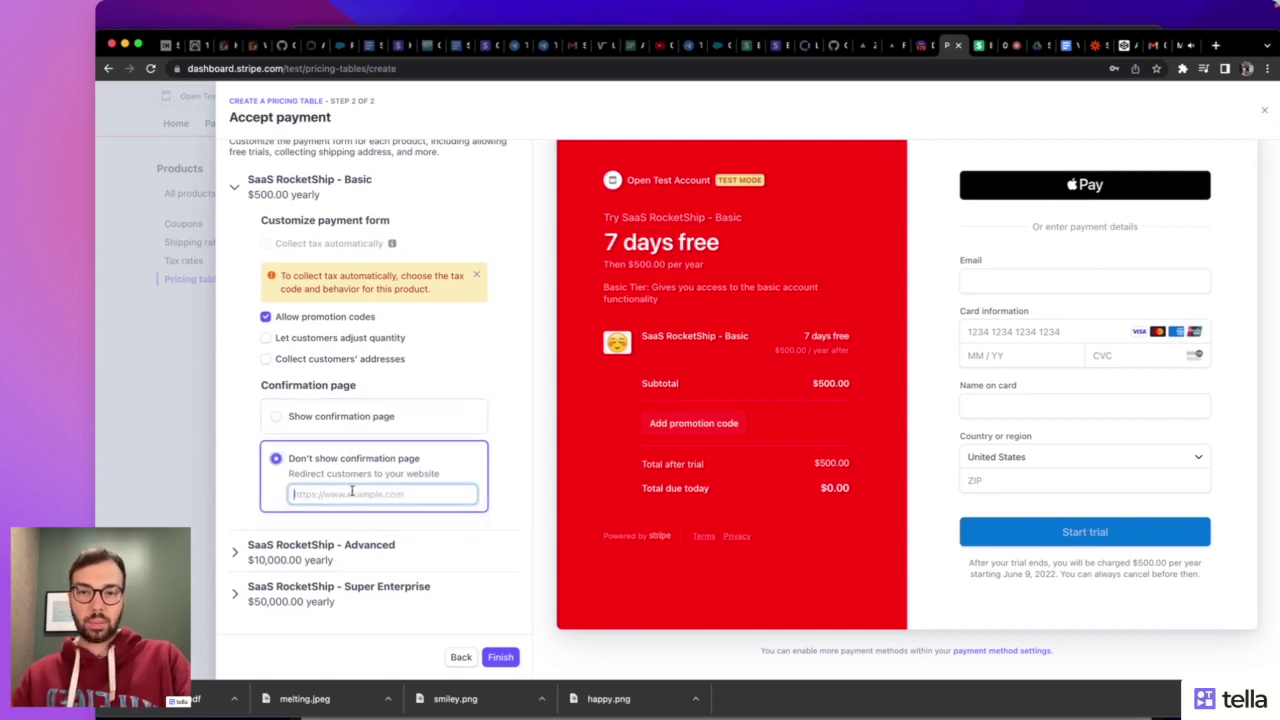
pyautogui.press('super+v')
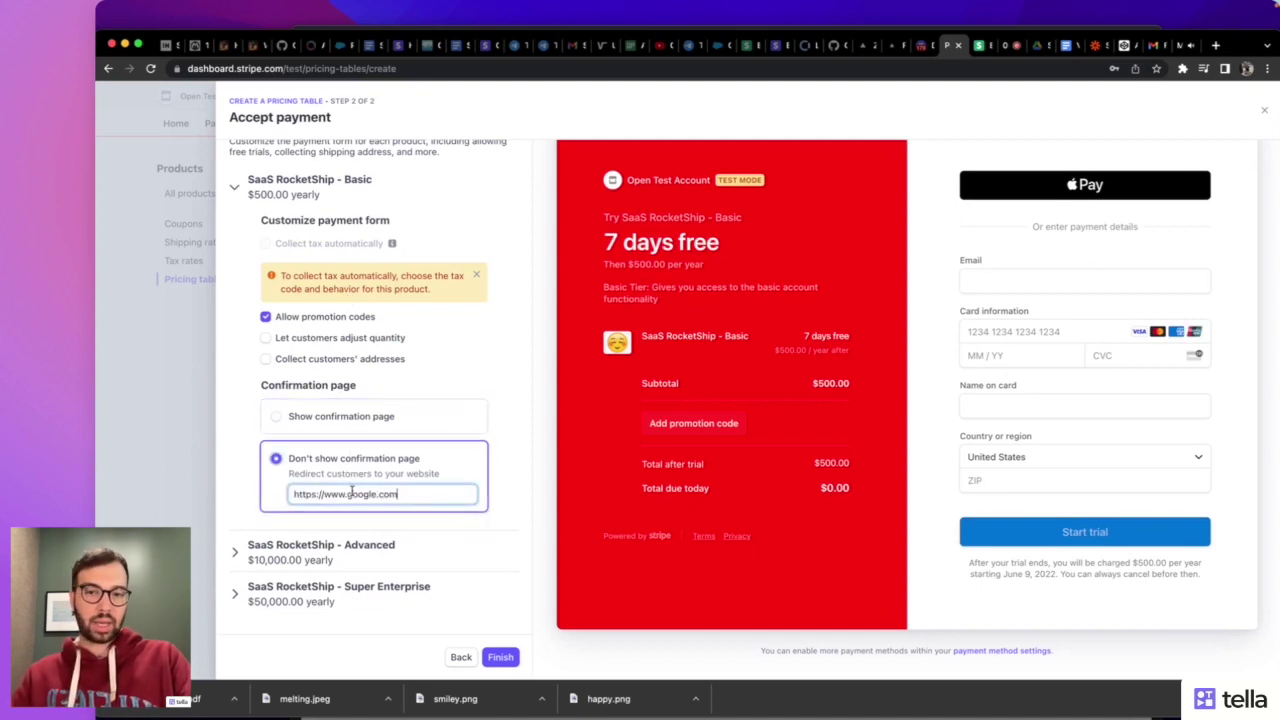
# Confirm the Basic redirect URL, review the Advanced and Super Enterprise plans, and finish the table
pyautogui.click(432, 549)
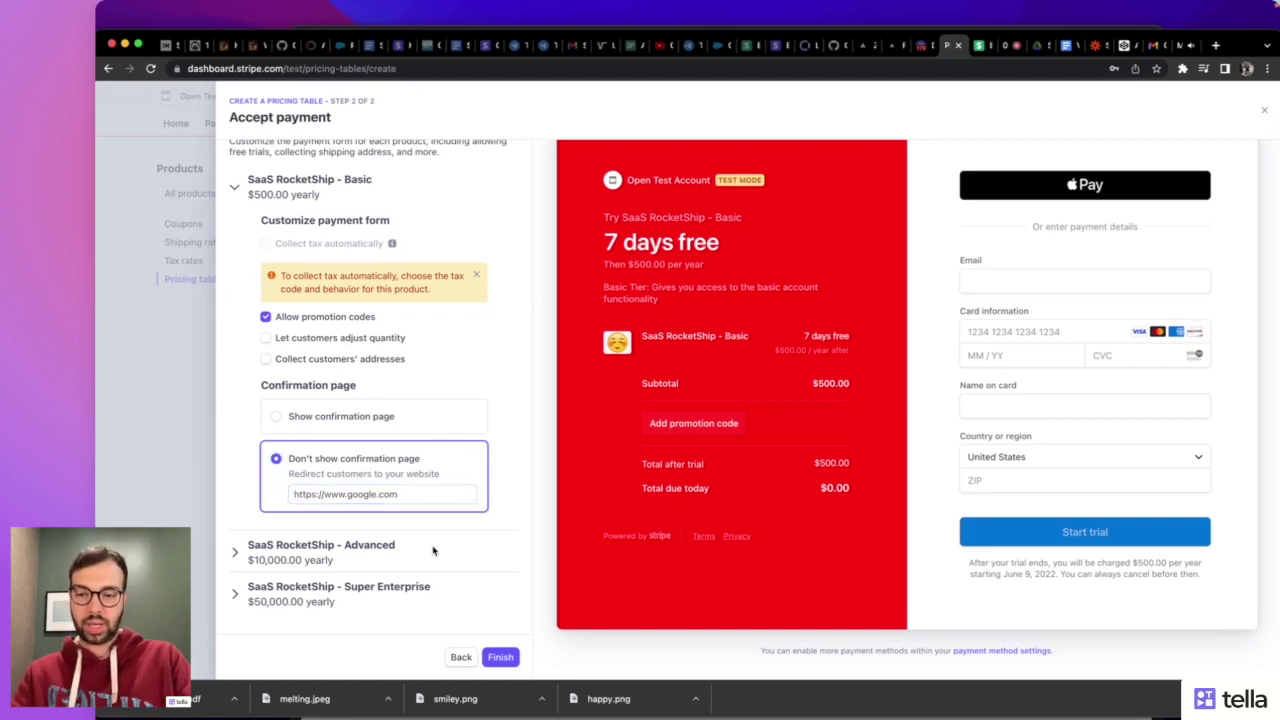
pyautogui.click(338, 552)
pyautogui.click(360, 615)
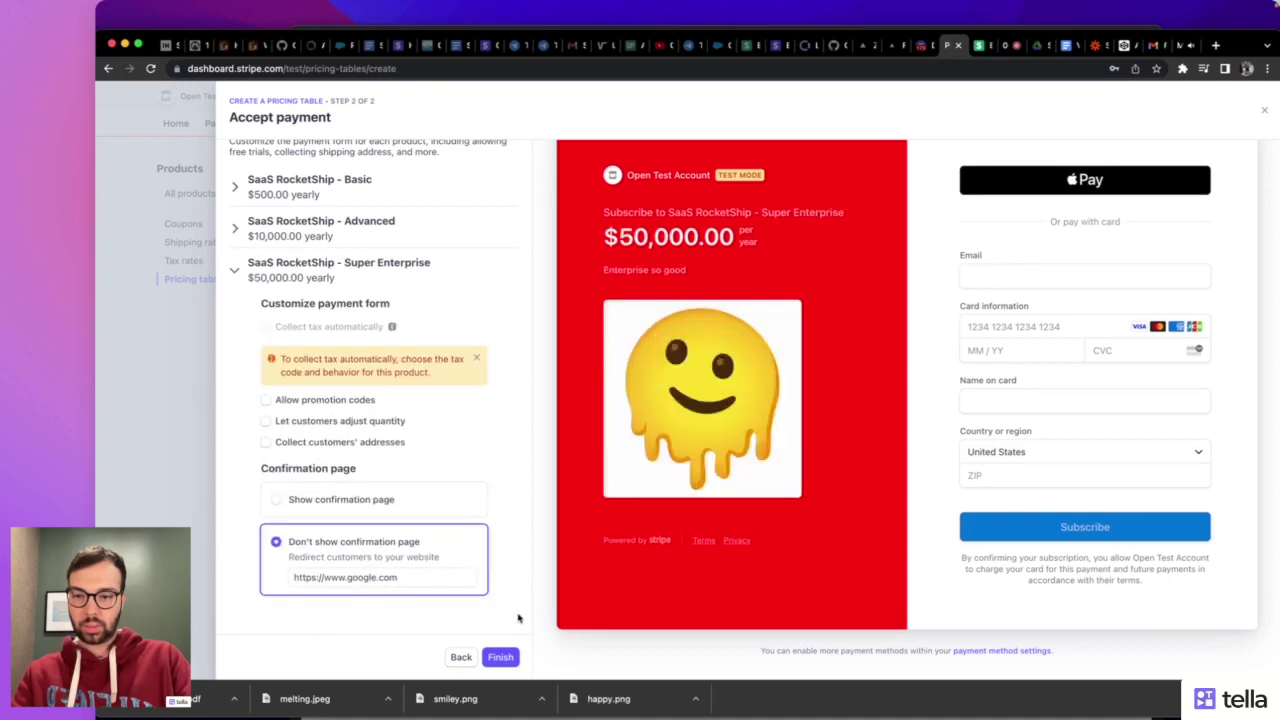
pyautogui.click(502, 658)
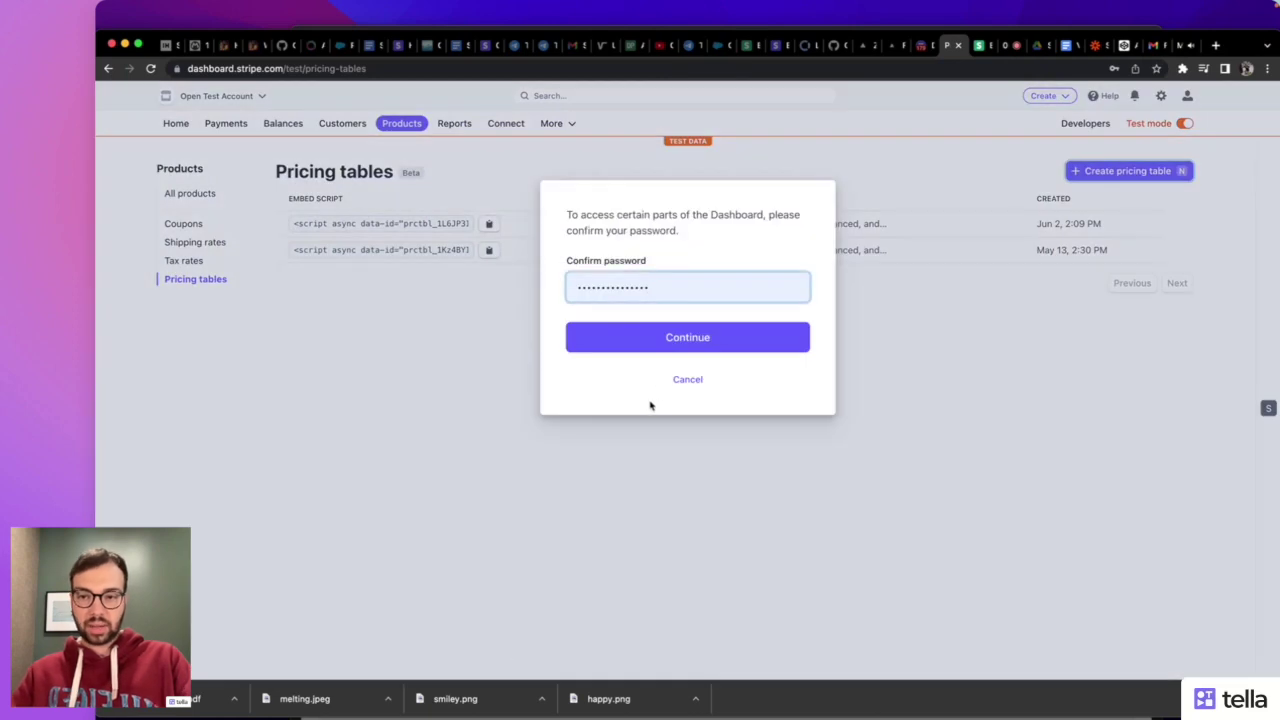
# Copy the finished pricing table's embed script and return to the CodePen page
pyautogui.click(679, 340)
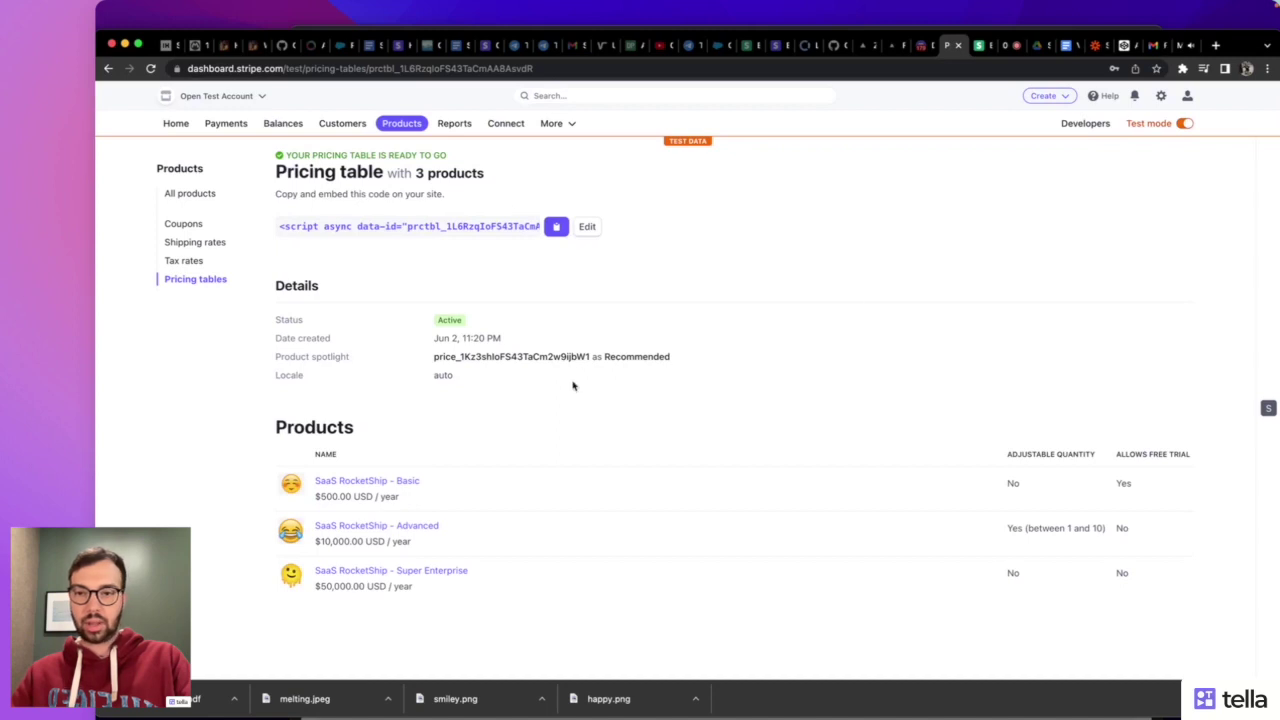
pyautogui.click(556, 230)
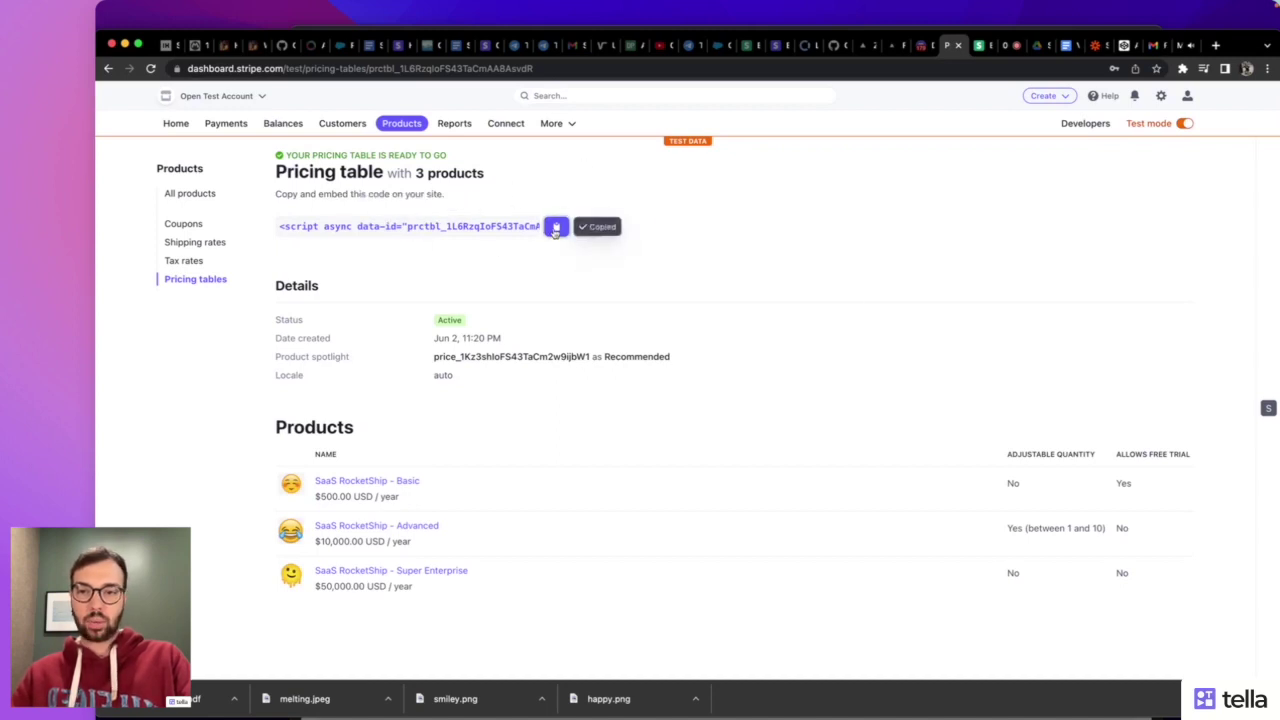
pyautogui.click(1126, 46)
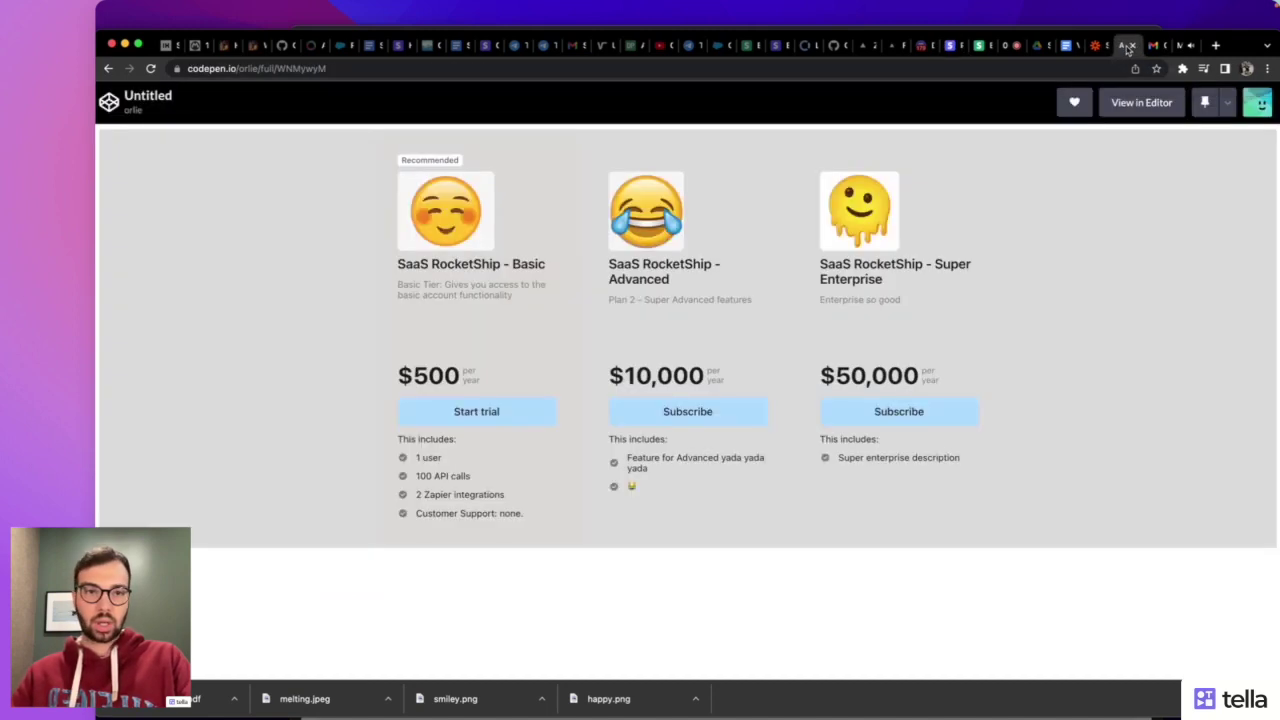
# Replace the pen's old HTML with the new pricing table embed script
pyautogui.click(1139, 103)
pyautogui.press('super+a')
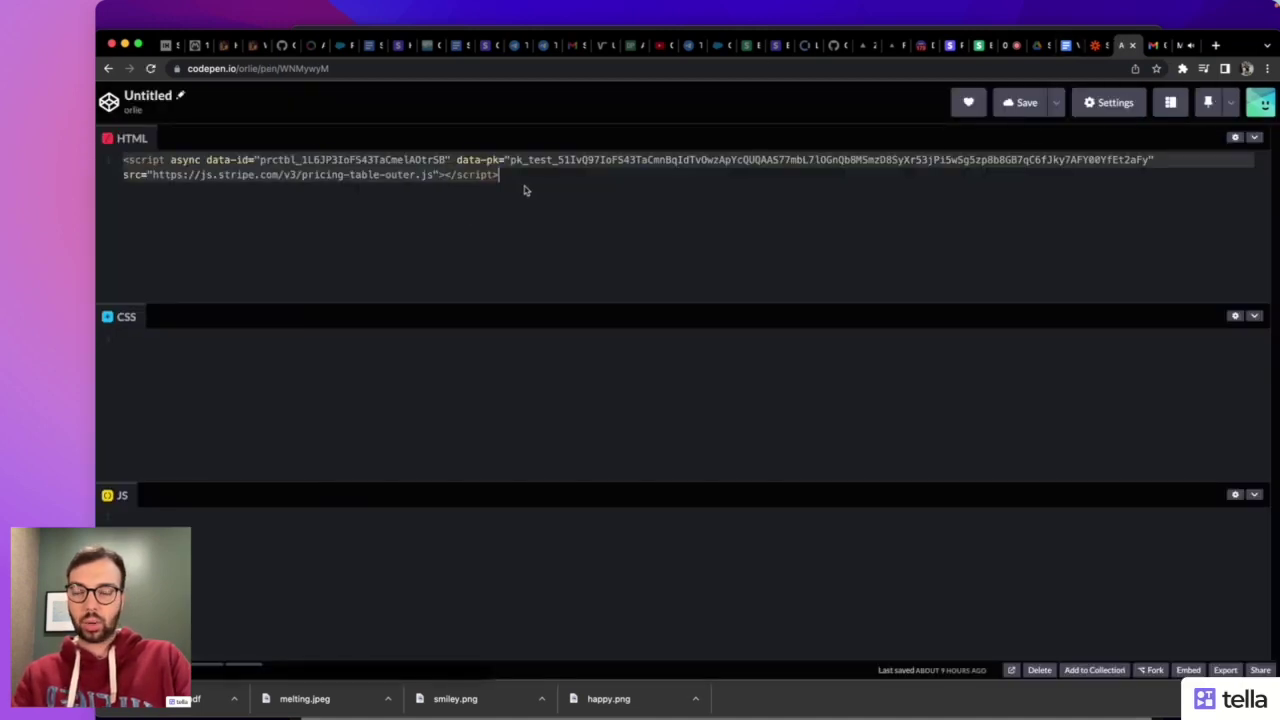
pyautogui.press('BackSpace')
pyautogui.press('super+v')
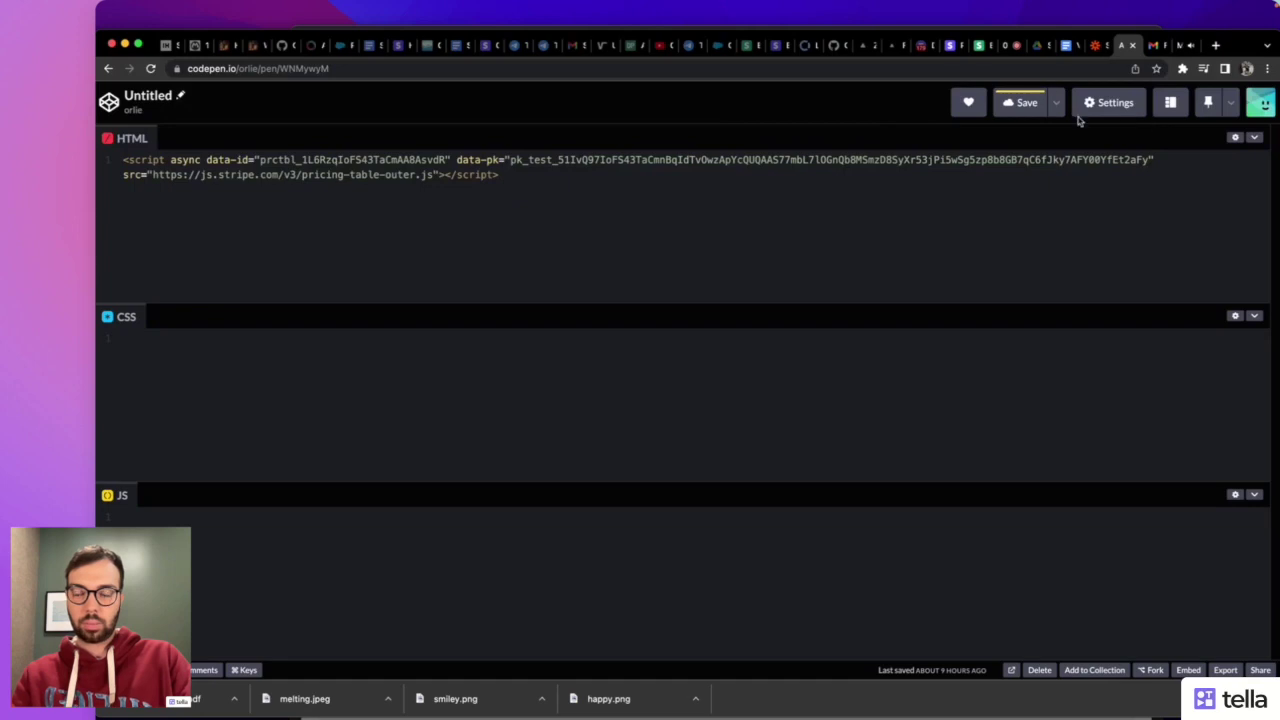
# Save the pen and switch it to Full Page View
pyautogui.click(1026, 103)
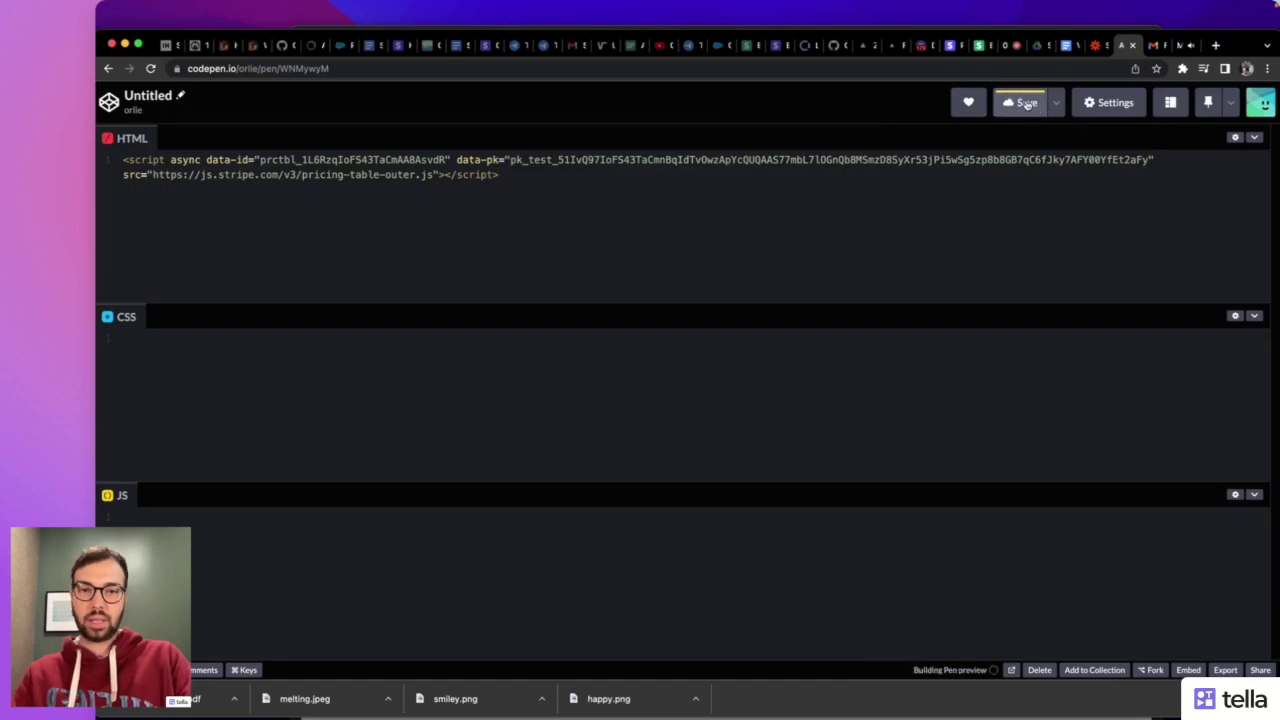
pyautogui.click(1176, 106)
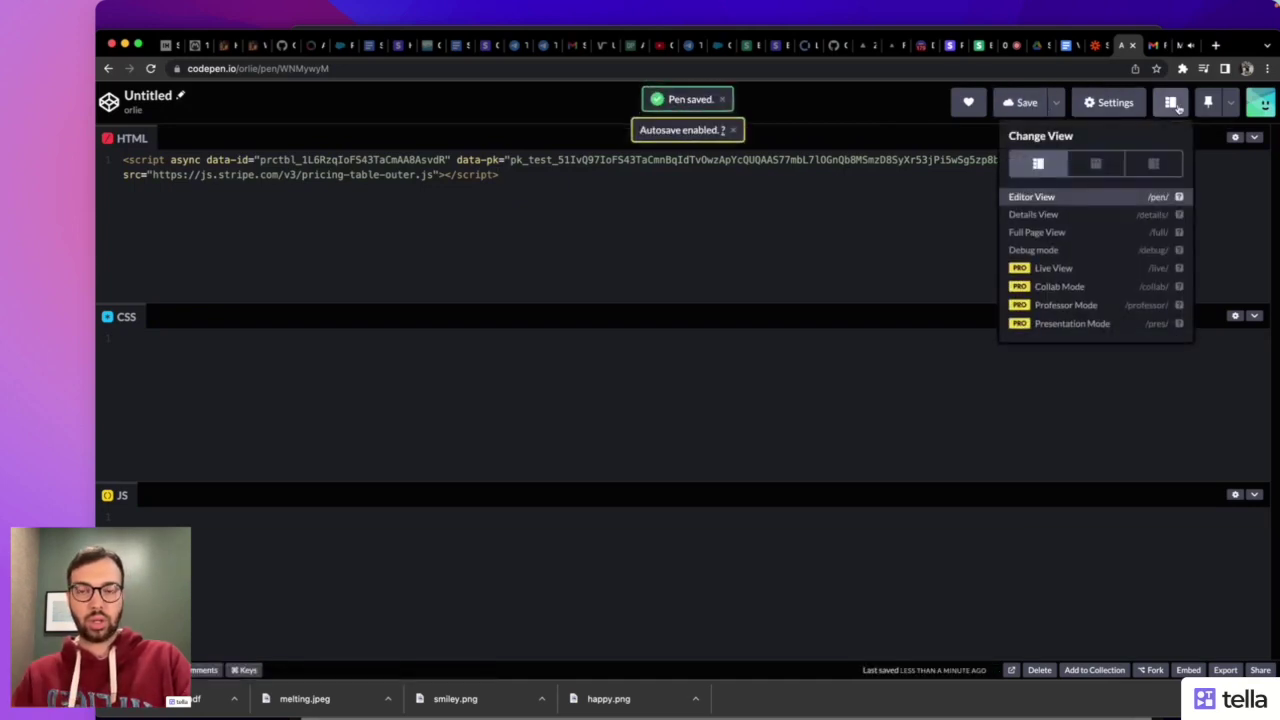
pyautogui.click(1053, 233)
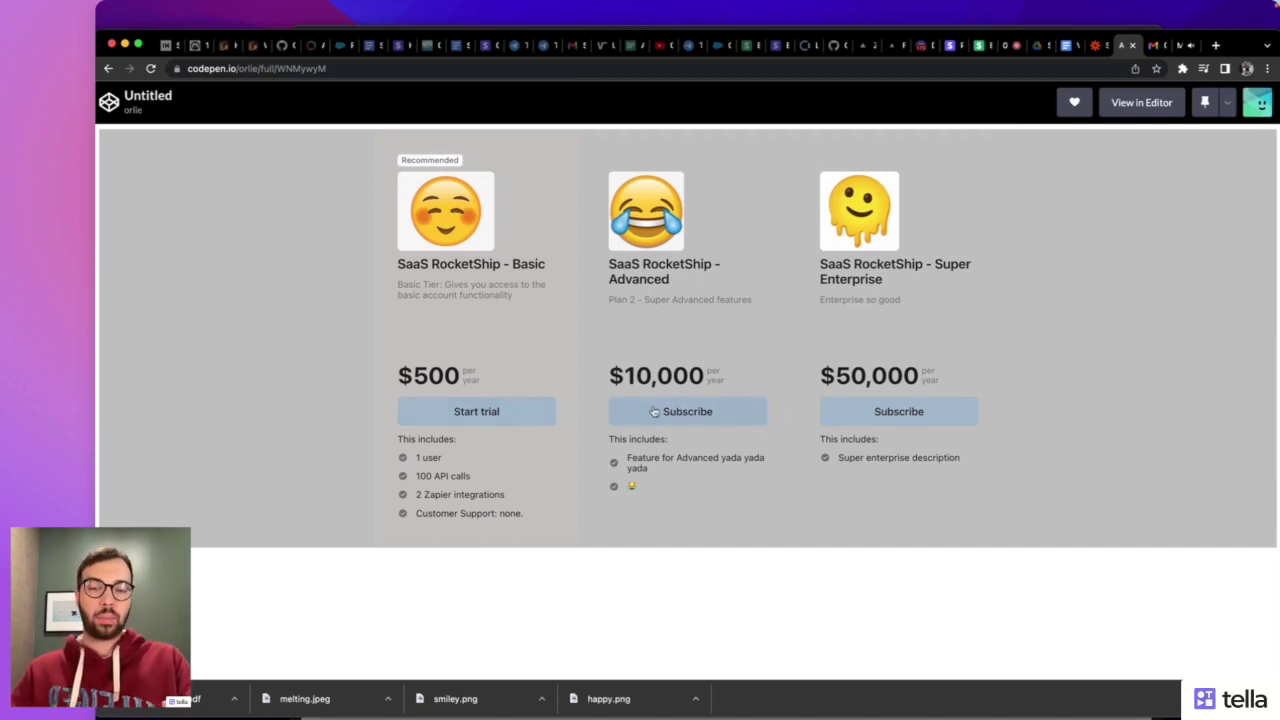
pyautogui.click(515, 414)
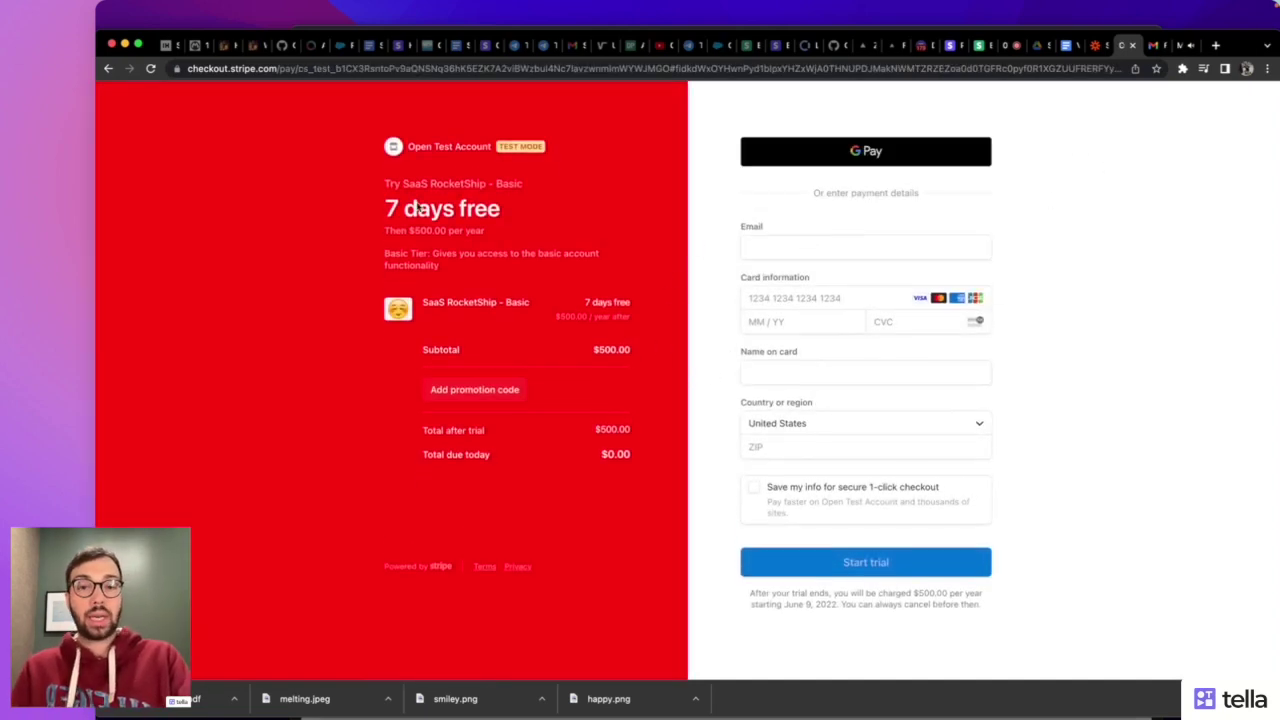
pyautogui.click(108, 68)
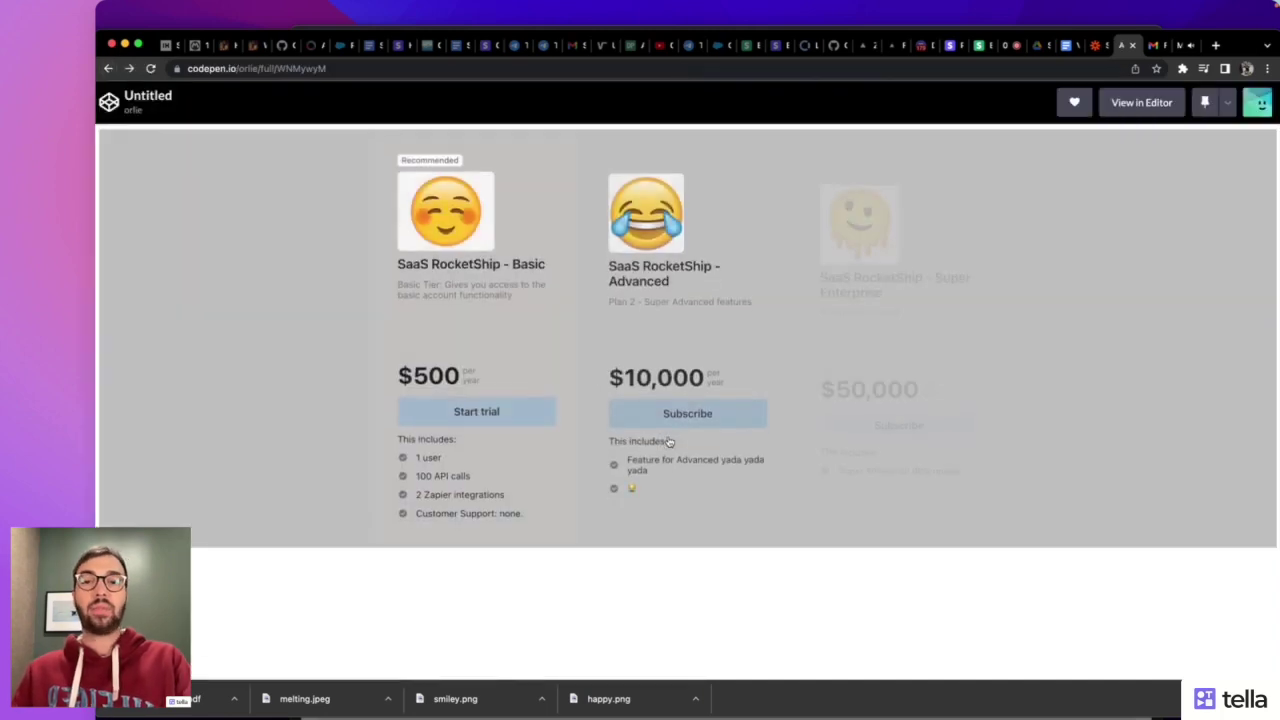